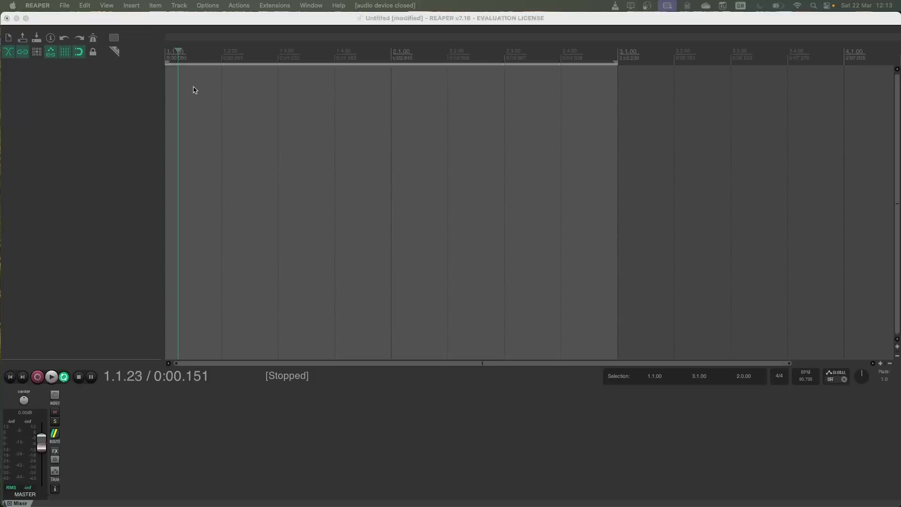
Bring REAPER to the front and dismiss the 'Error opening devices' MIDI error dialog
click(460, 20)
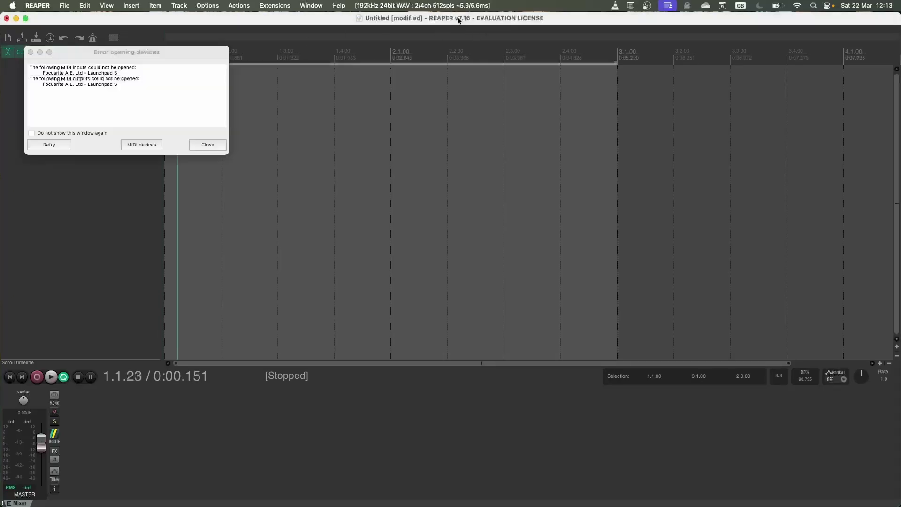
click(213, 144)
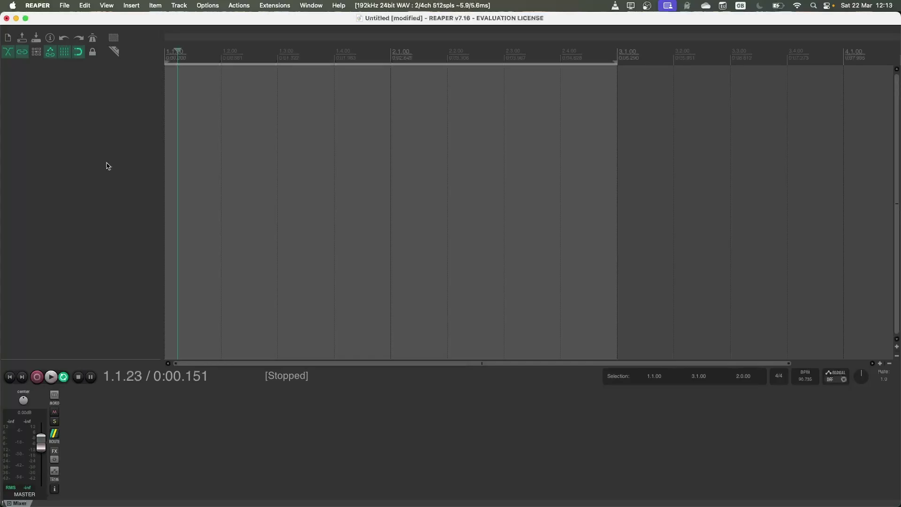
Create Track 1 and pick 'VST3: osci-render (jameshball)' from its osci-filtered Add FX list
double_click(101, 109)
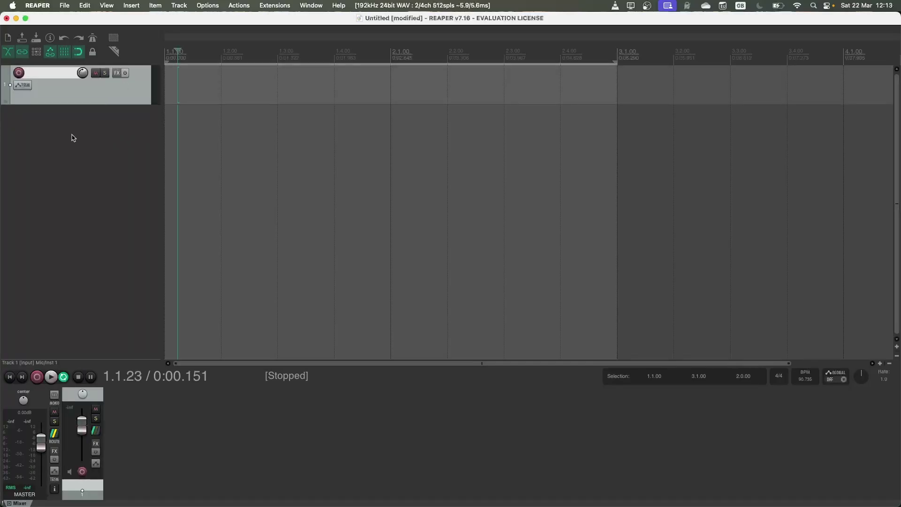
click(117, 73)
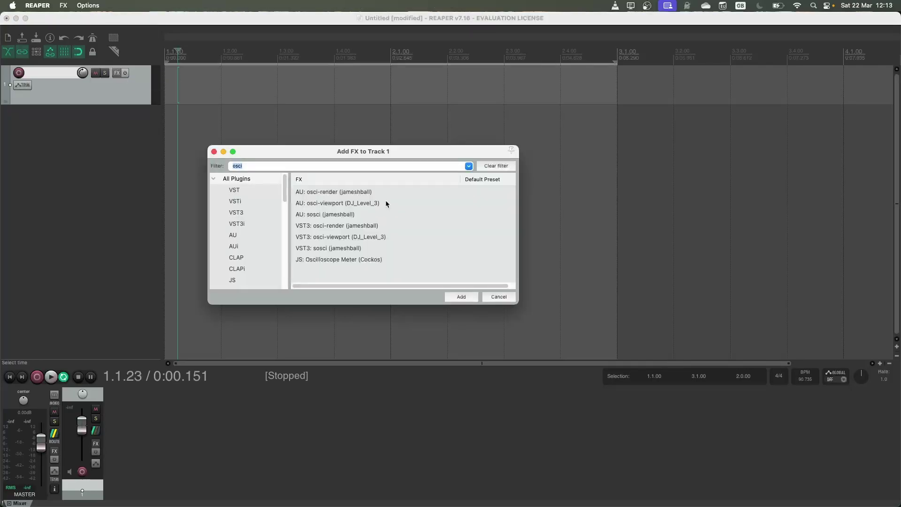
drag(390, 157, 427, 164)
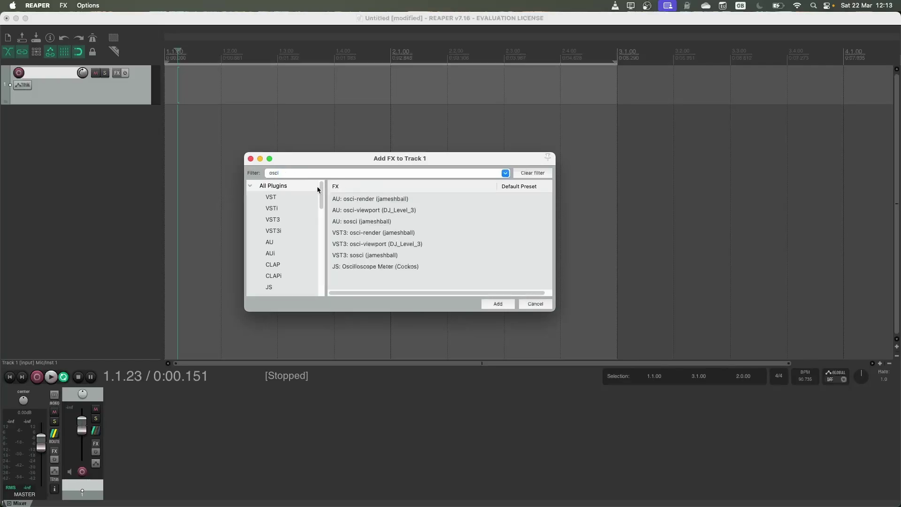
click(364, 233)
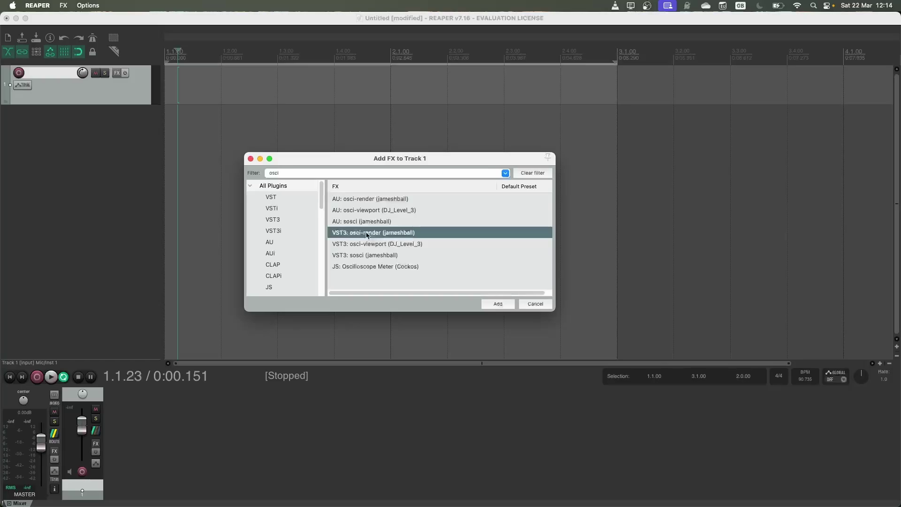
Insert osci-render on Track 1, reposition its FX window and widen the scope preview panel
double_click(367, 233)
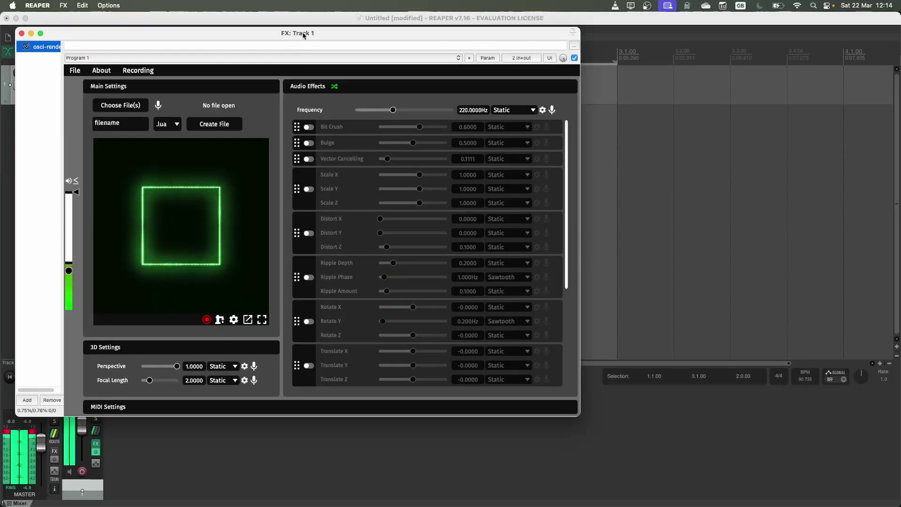
drag(304, 36, 410, 54)
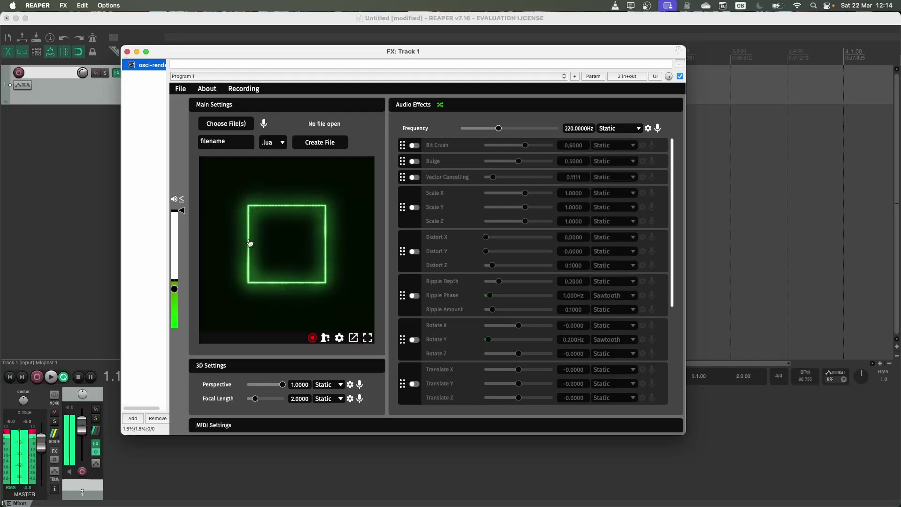
mouse_move(388, 275)
mouse_down()
mouse_move(455, 275)
mouse_move(376, 270)
mouse_up()
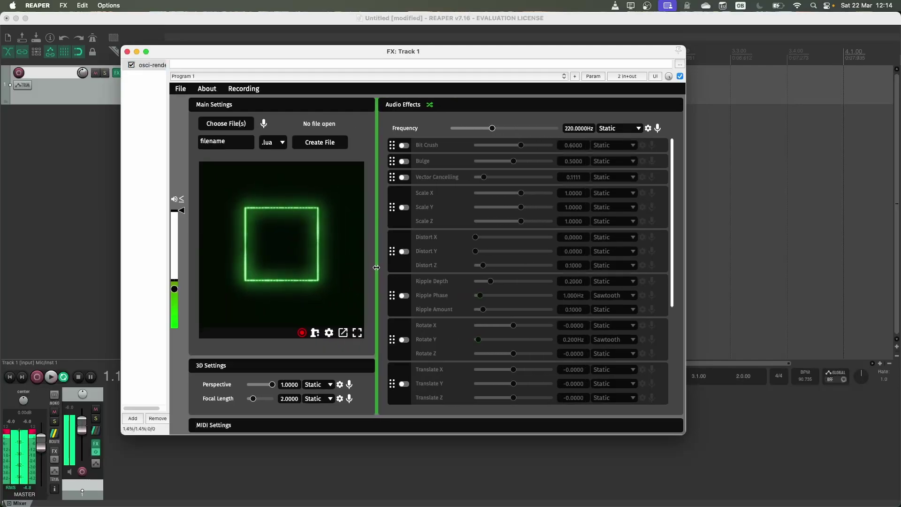
scroll(452, 287, down, 5)
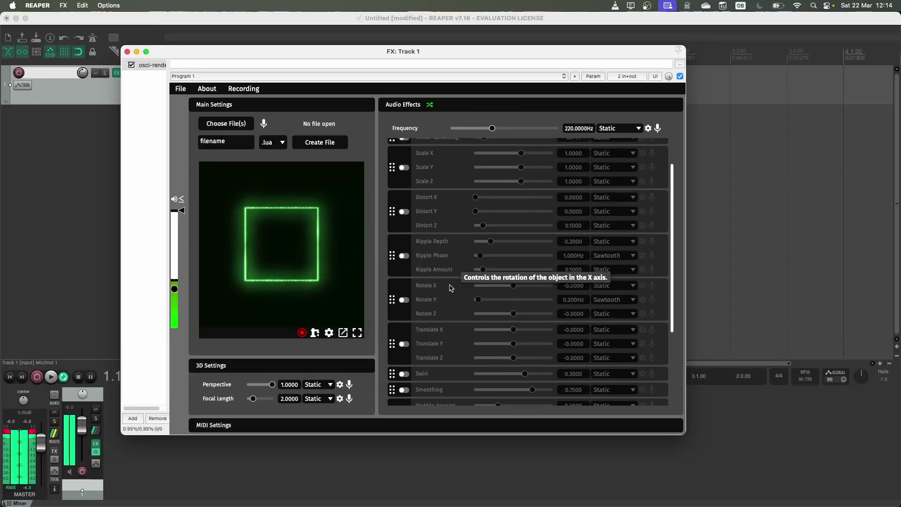
scroll(450, 291, up, 5)
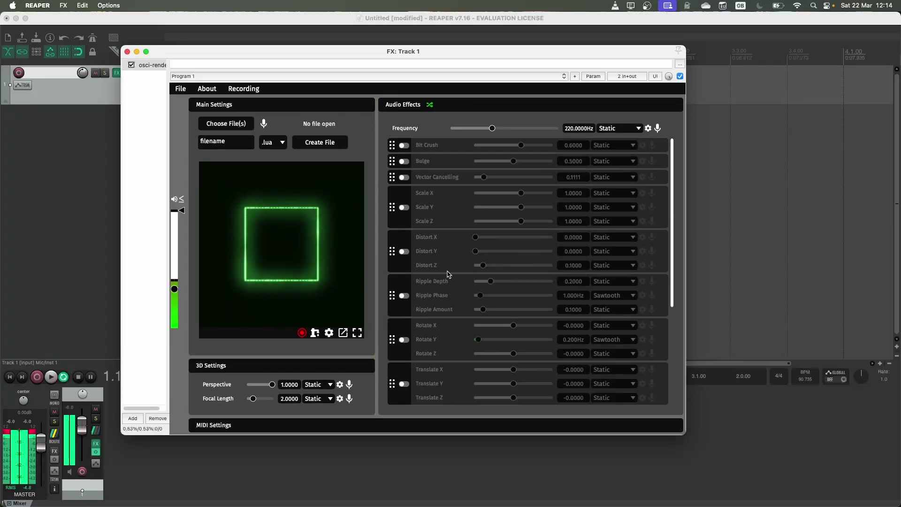
Enable osci-render's Ripple effect and set Ripple Depth to about 0.7719
click(404, 296)
drag(490, 282, 537, 287)
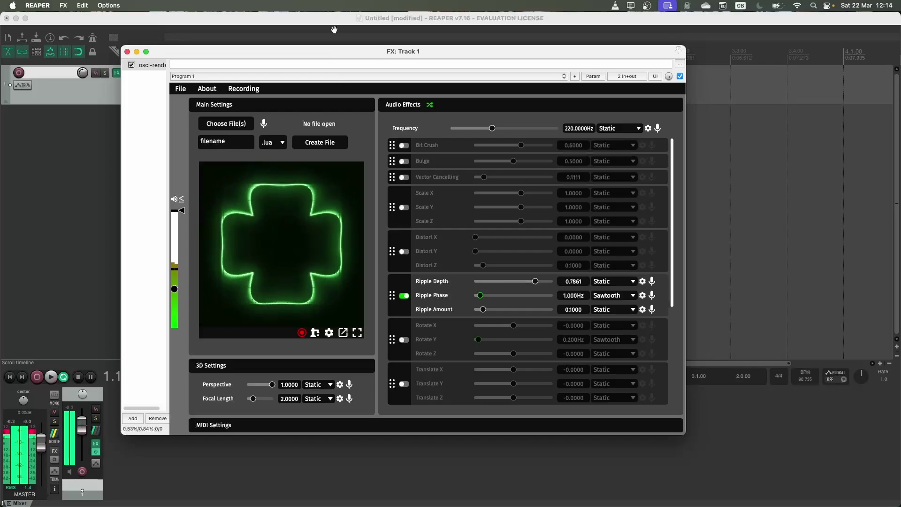
drag(333, 51, 541, 58)
mouse_move(730, 289)
mouse_down()
mouse_move(684, 290)
mouse_move(729, 288)
mouse_up()
click(221, 141)
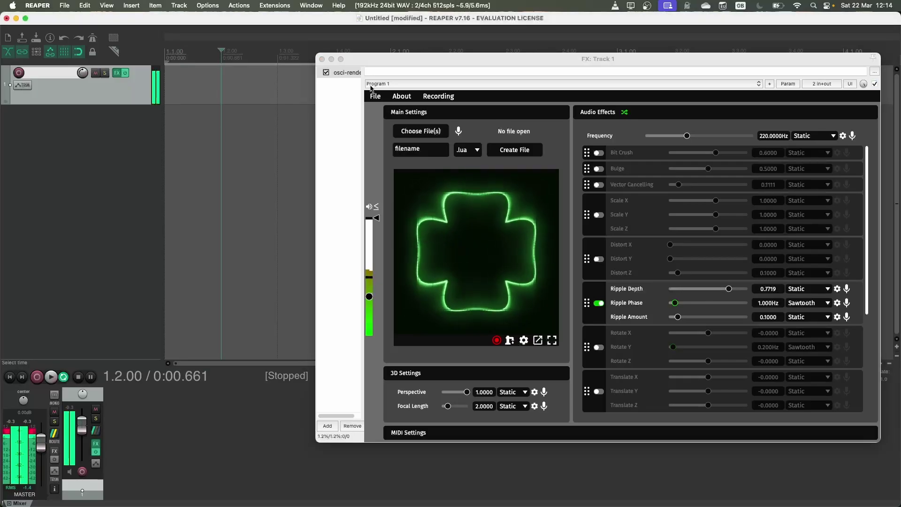
drag(388, 58, 531, 165)
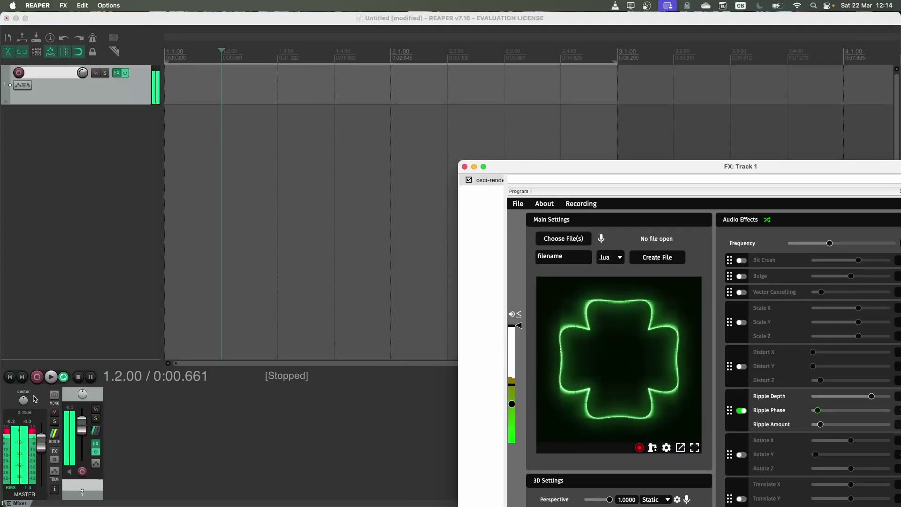
Start project playback and reposition the osci-render FX window
click(51, 376)
key(Return)
drag(555, 166, 462, 104)
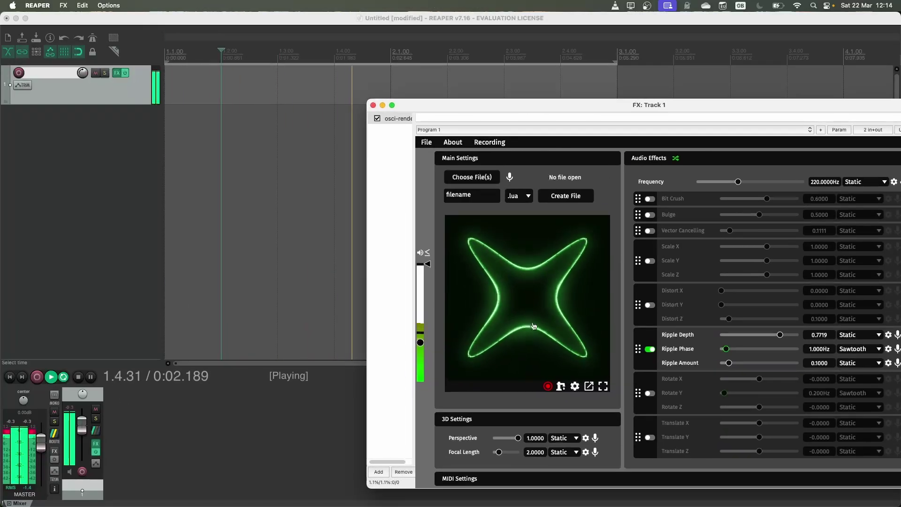
drag(656, 106, 499, 85)
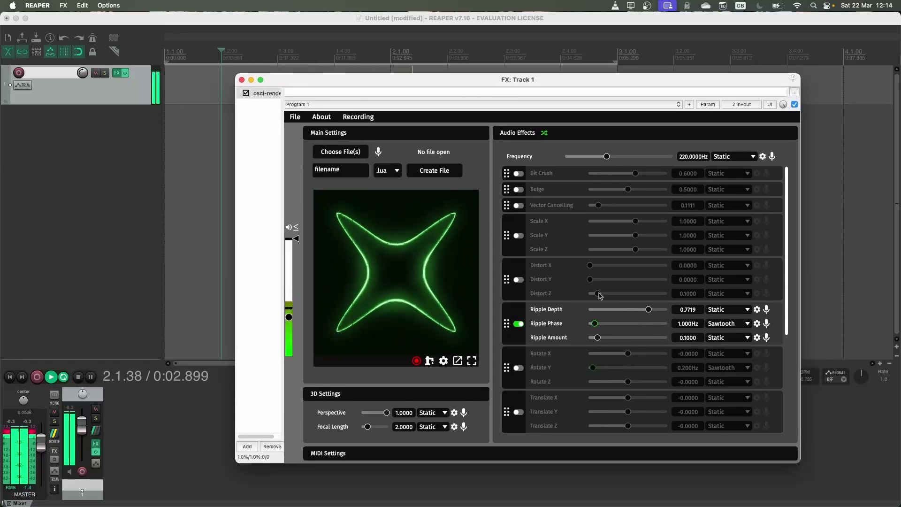
drag(574, 83, 694, 120)
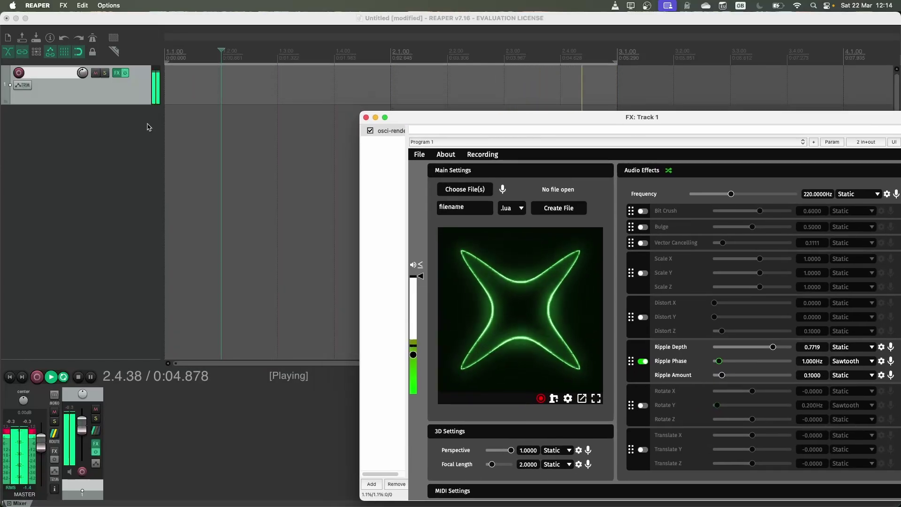
Browse Track 1's envelope list, then reset osci-render's Ripple Depth to 0.0000
click(115, 95)
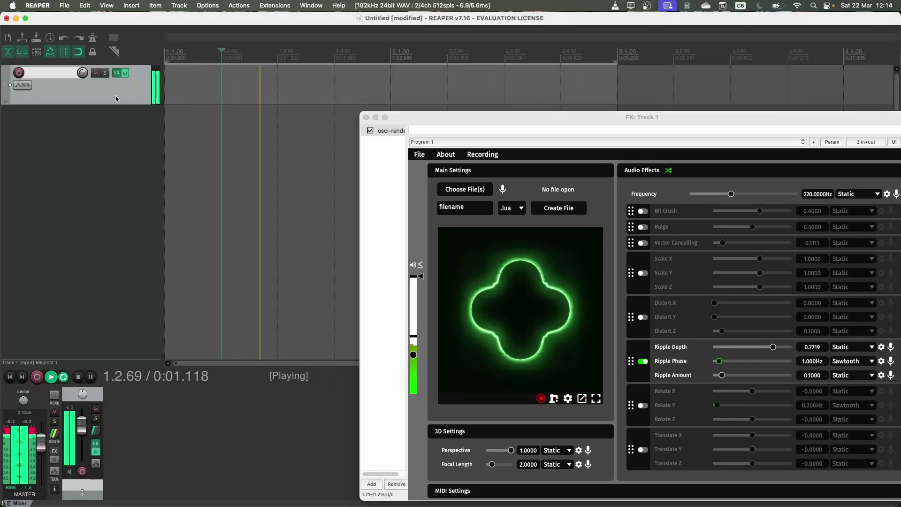
click(22, 87)
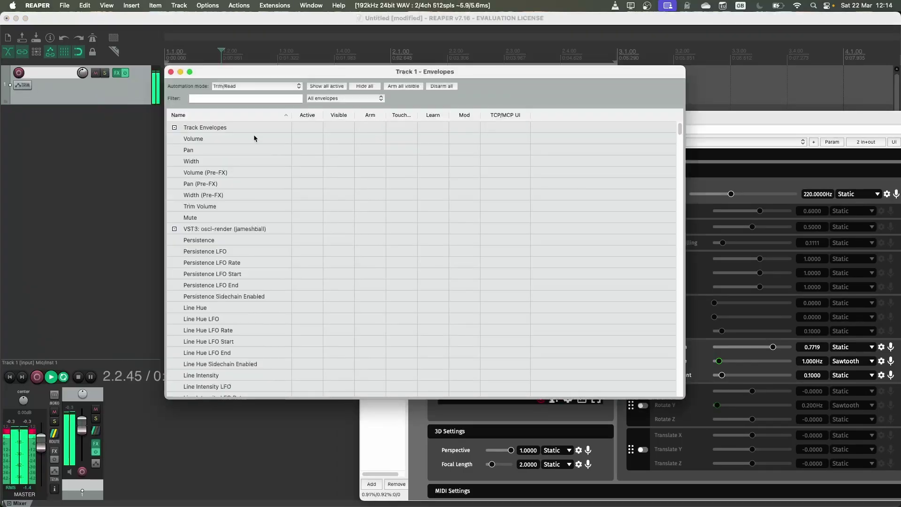
scroll(288, 252, down, 20)
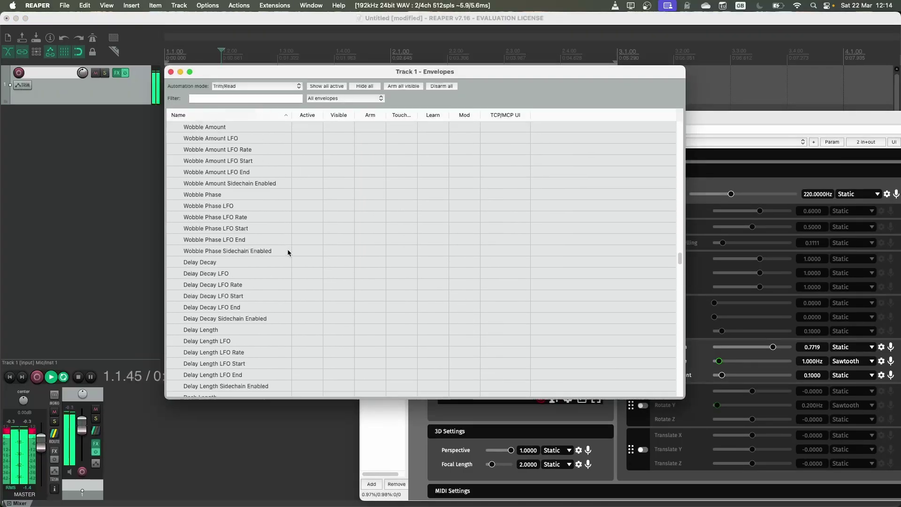
scroll(288, 252, up, 20)
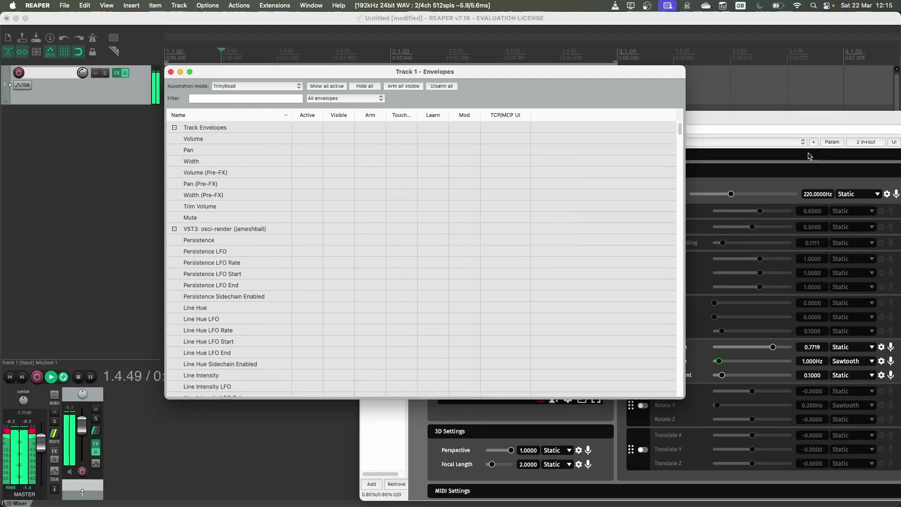
click(766, 154)
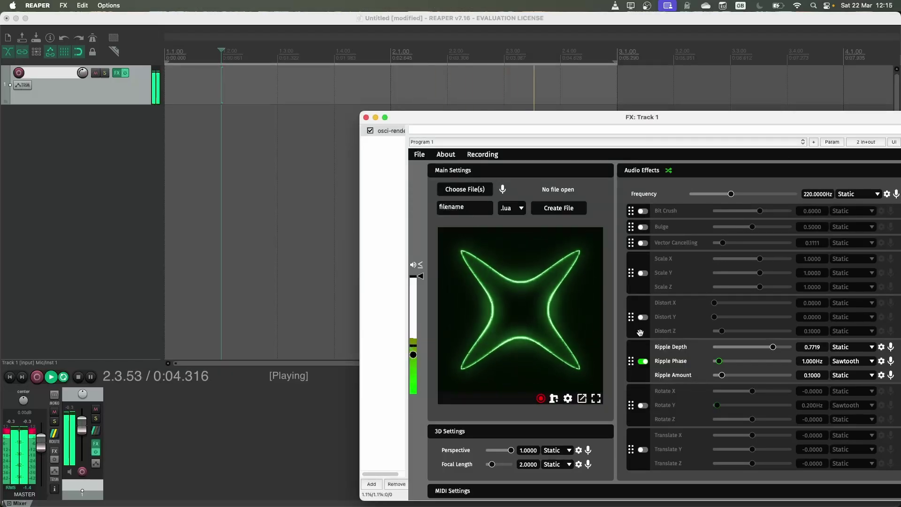
drag(774, 347, 728, 350)
double_click(726, 348)
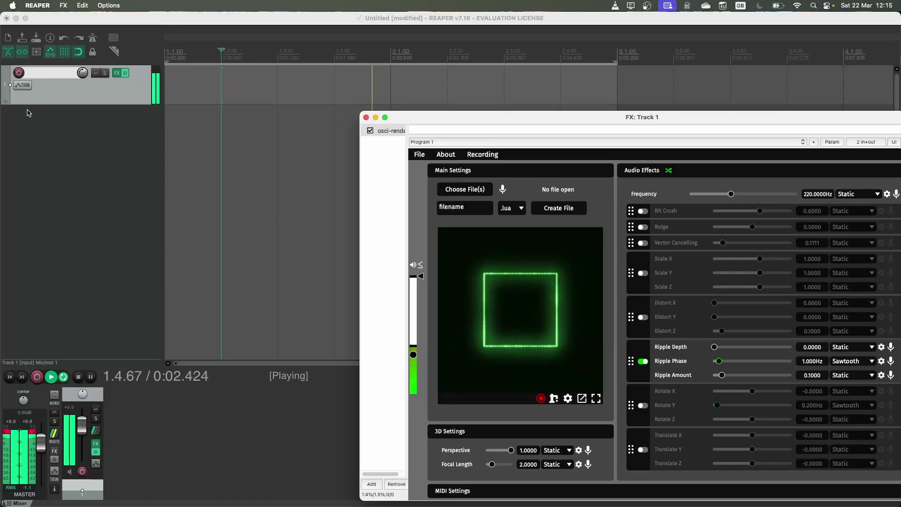
Filter Track 1's automation envelope list for 'ripple dep'
click(23, 86)
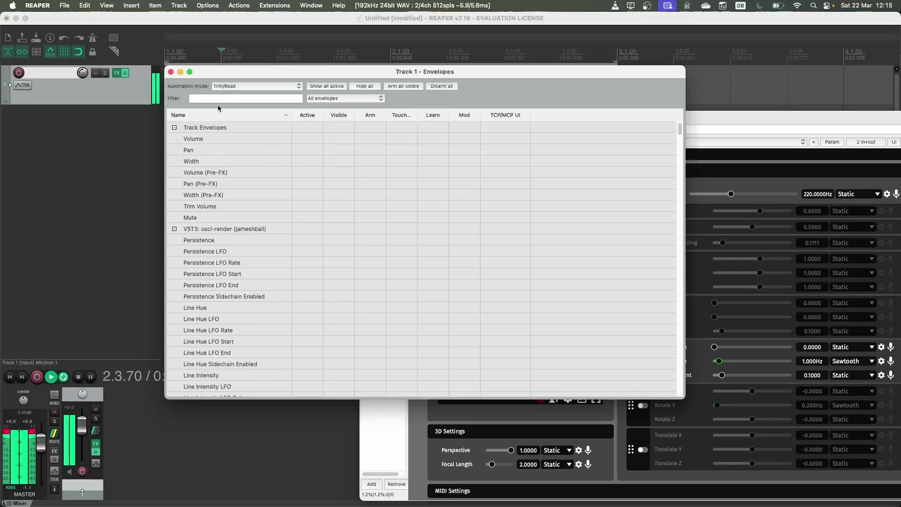
click(214, 100)
text(ripple )
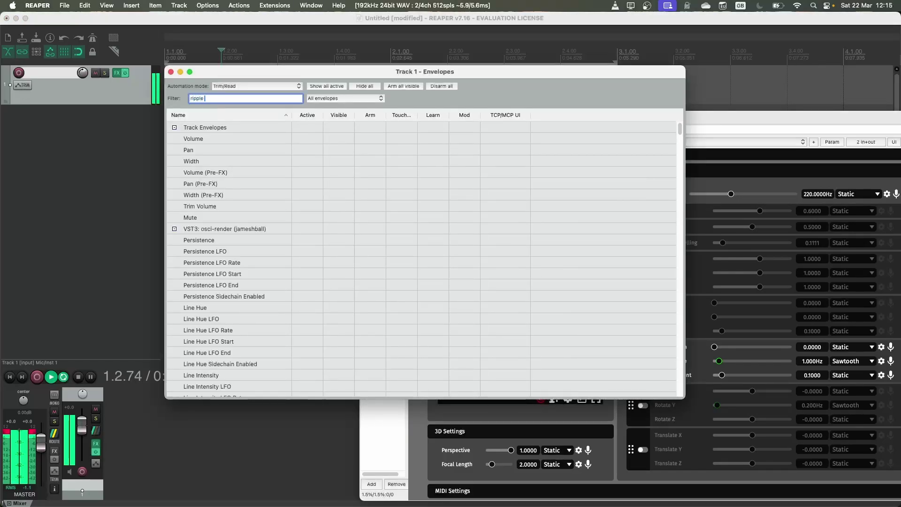
text(depth)
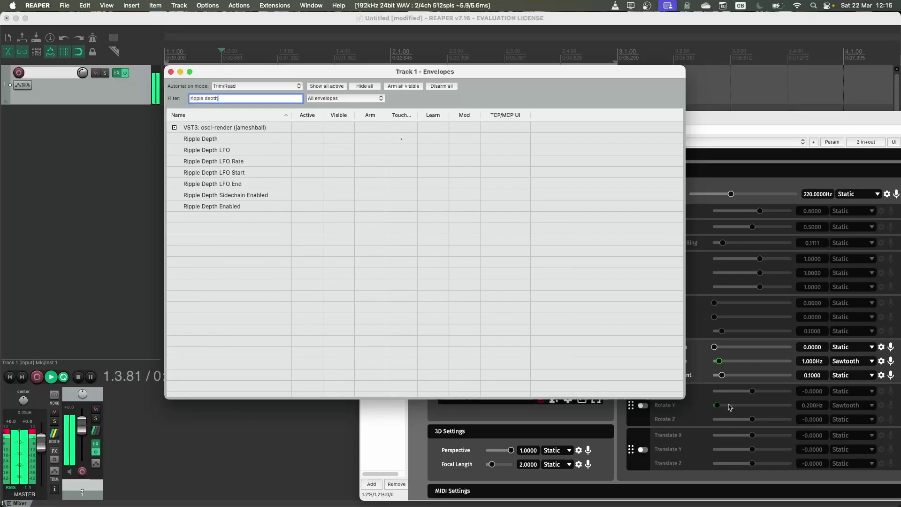
Nudge Ripple Depth just above zero and activate its automation envelope
mouse_move(714, 347)
mouse_down()
mouse_move(785, 347)
mouse_move(715, 347)
mouse_up()
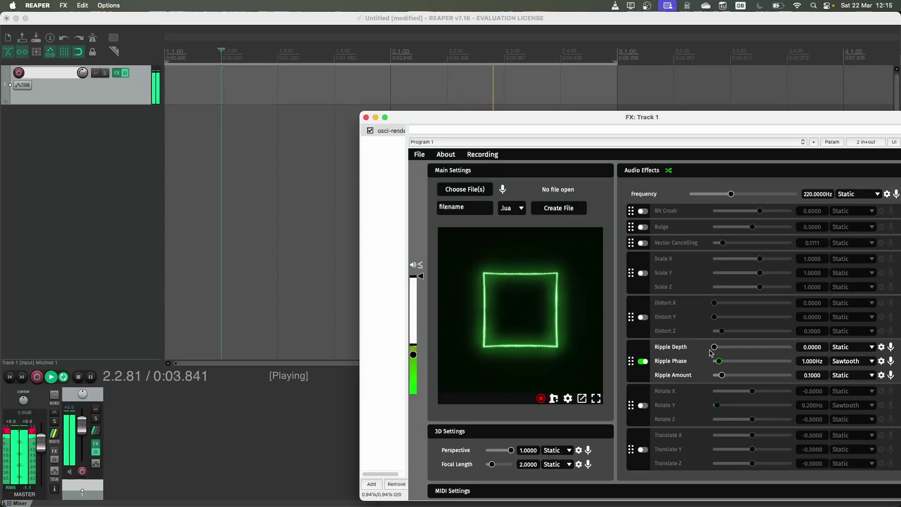
click(850, 347)
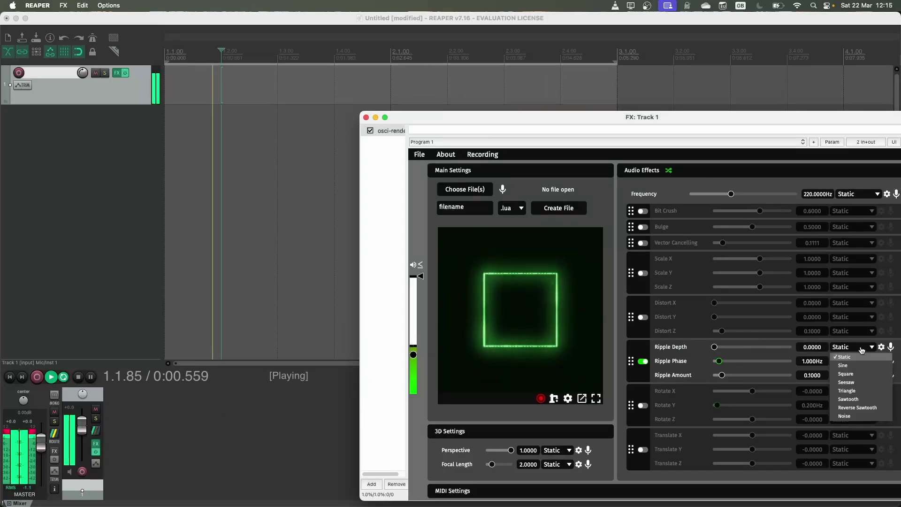
click(853, 347)
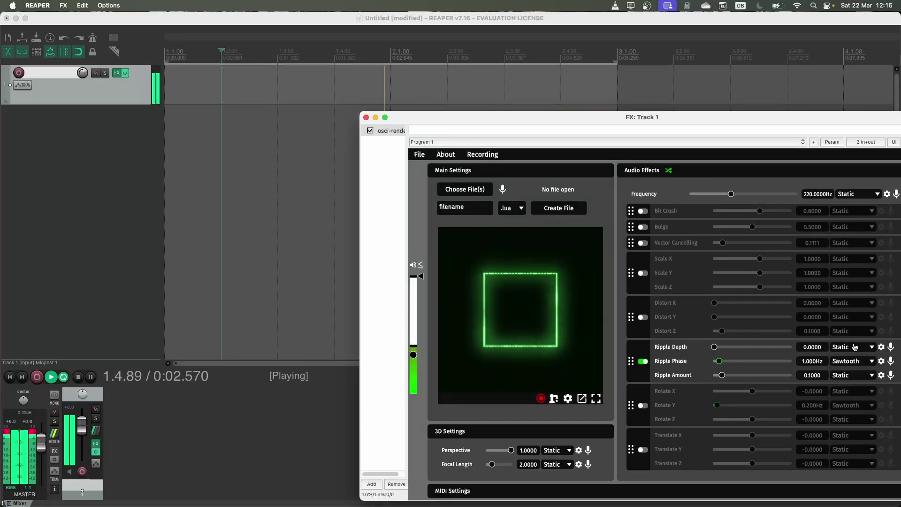
click(882, 347)
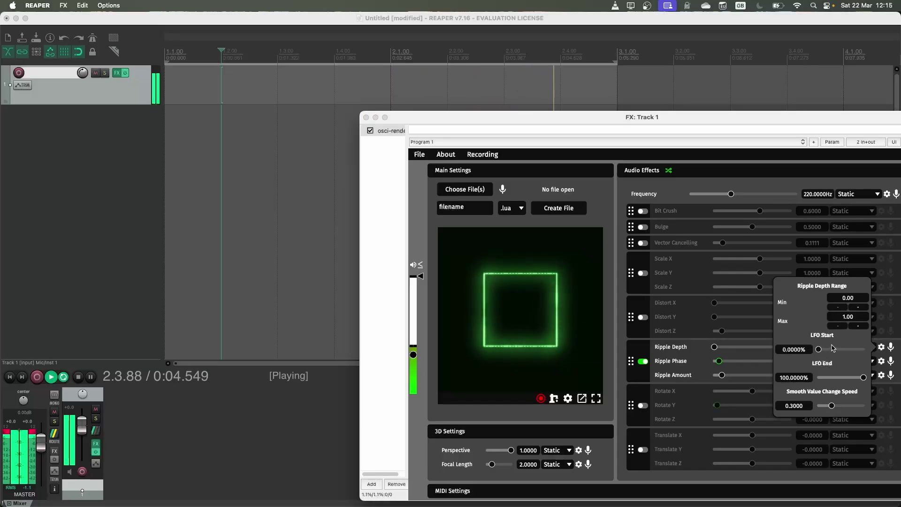
click(686, 349)
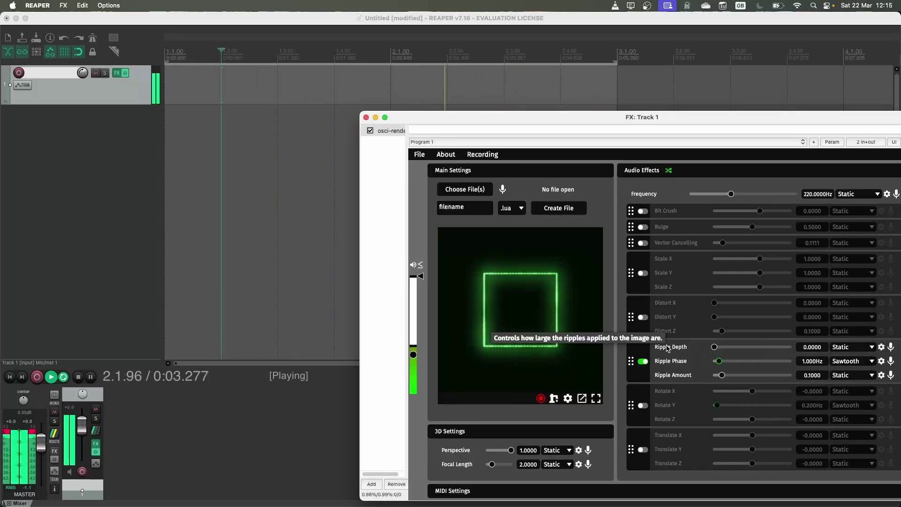
drag(715, 347, 680, 338)
click(27, 87)
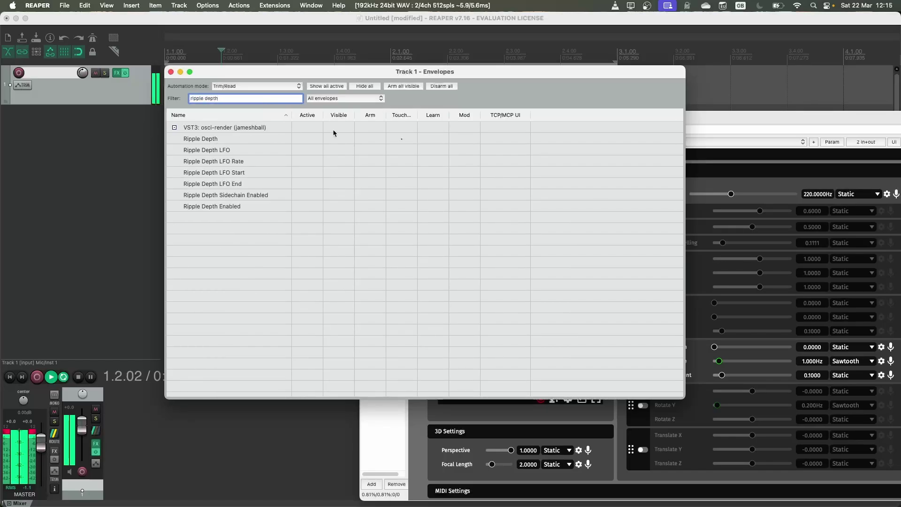
click(308, 139)
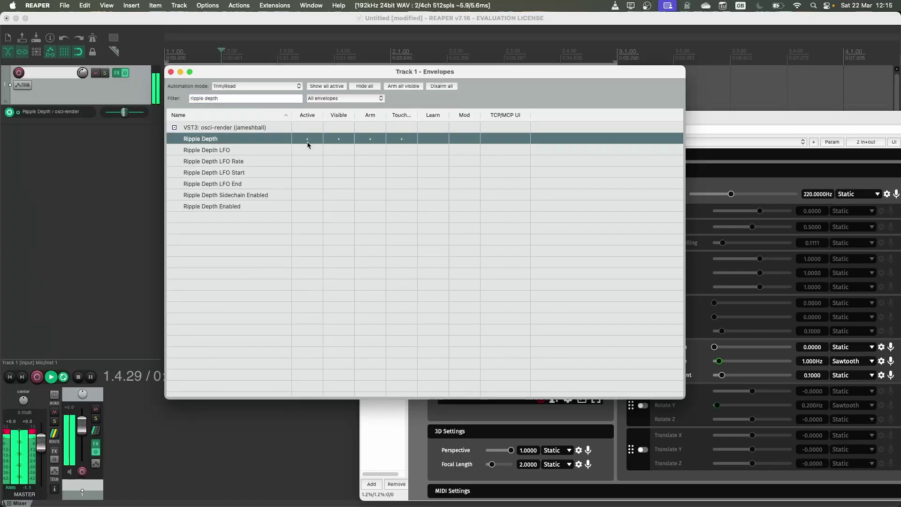
Enlarge the Ripple Depth lane and drag its envelope up to 1.000
click(170, 72)
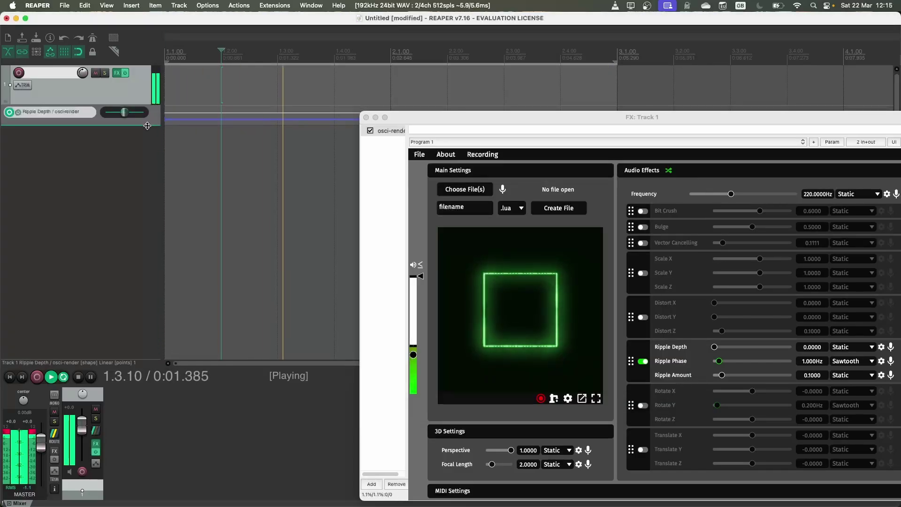
drag(147, 126, 147, 268)
click(479, 120)
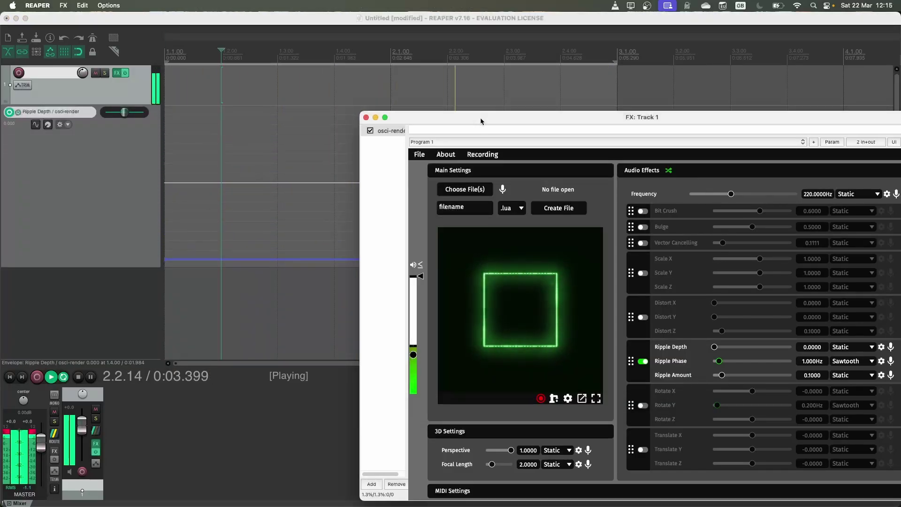
drag(480, 121, 506, 98)
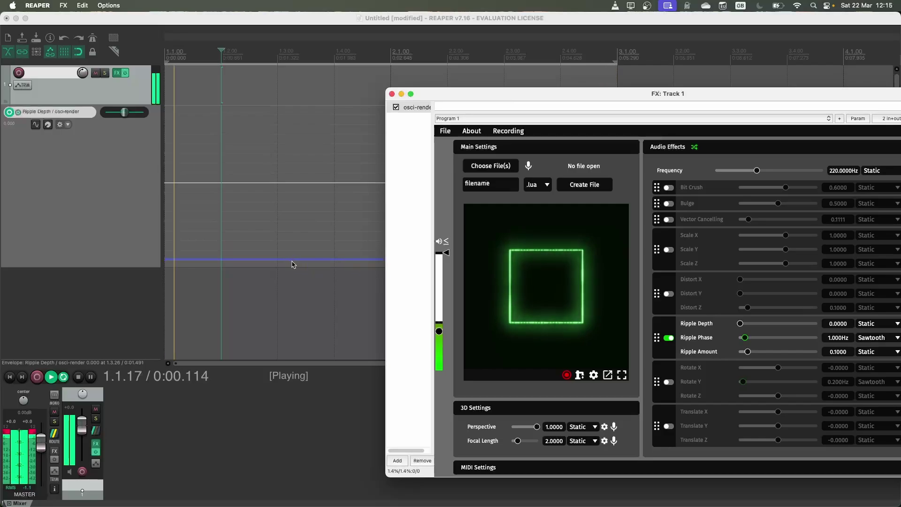
mouse_move(292, 265)
mouse_down()
mouse_move(302, 258)
mouse_move(309, 118)
mouse_move(310, 224)
mouse_move(305, 158)
mouse_move(299, 258)
mouse_move(305, 255)
mouse_up()
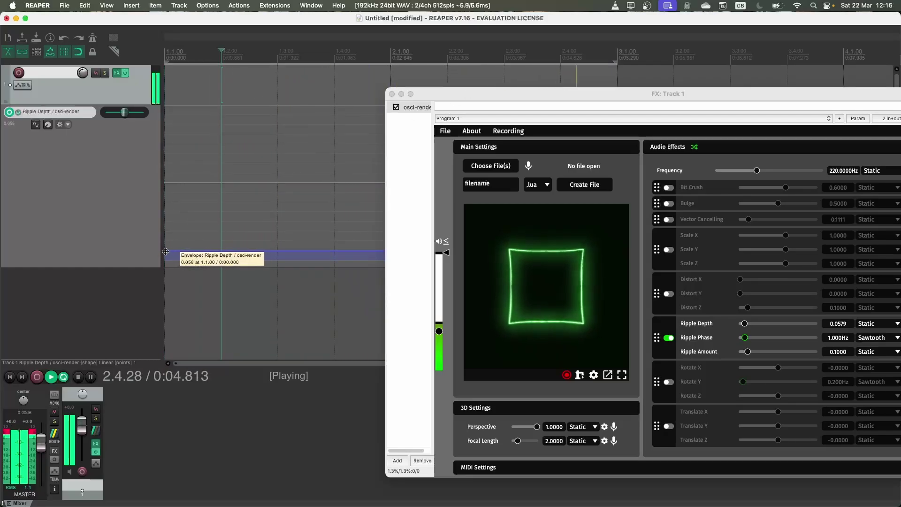
drag(166, 251, 159, 94)
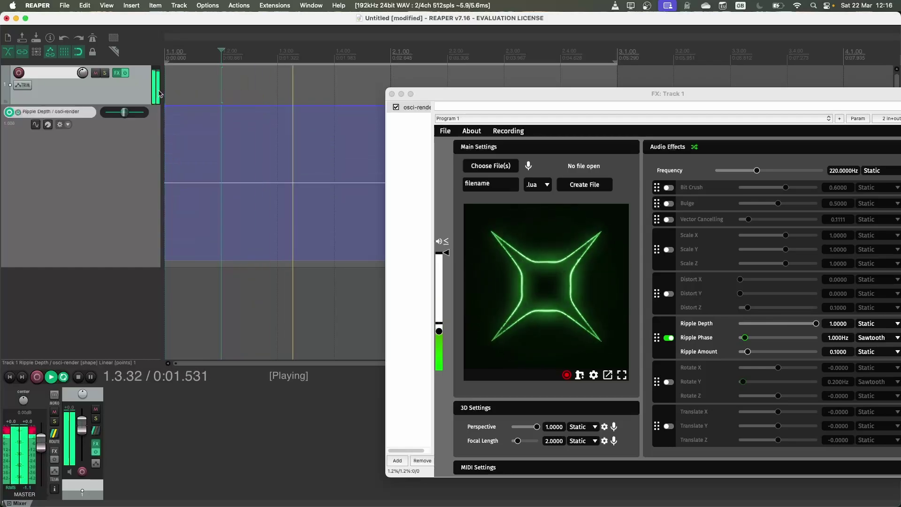
drag(598, 93, 682, 205)
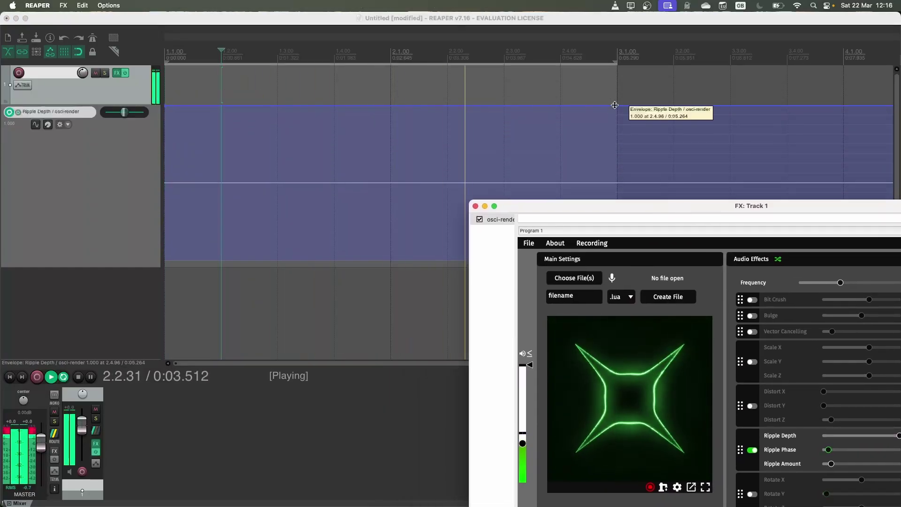
click(615, 105)
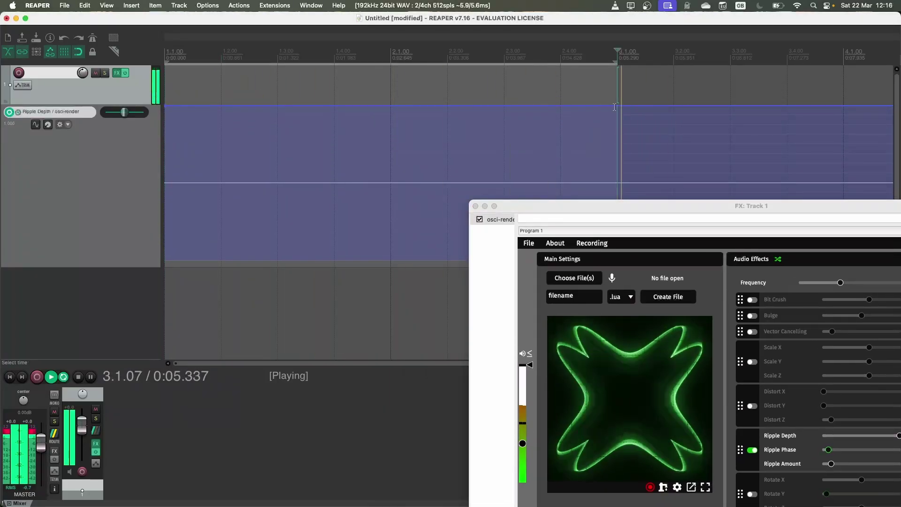
Add a Ripple Depth point at bar 3 set to 0, then replay from the start
right_click(615, 108)
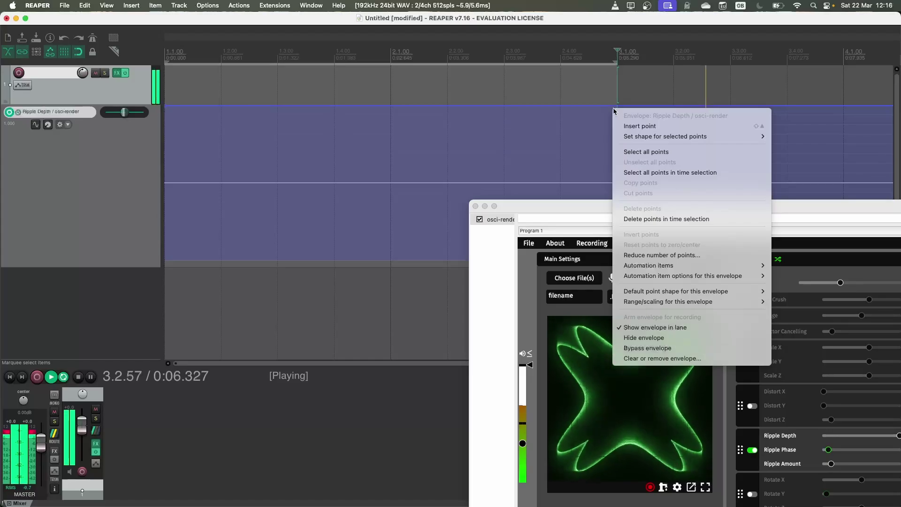
click(632, 128)
drag(617, 106, 639, 134)
click(166, 52)
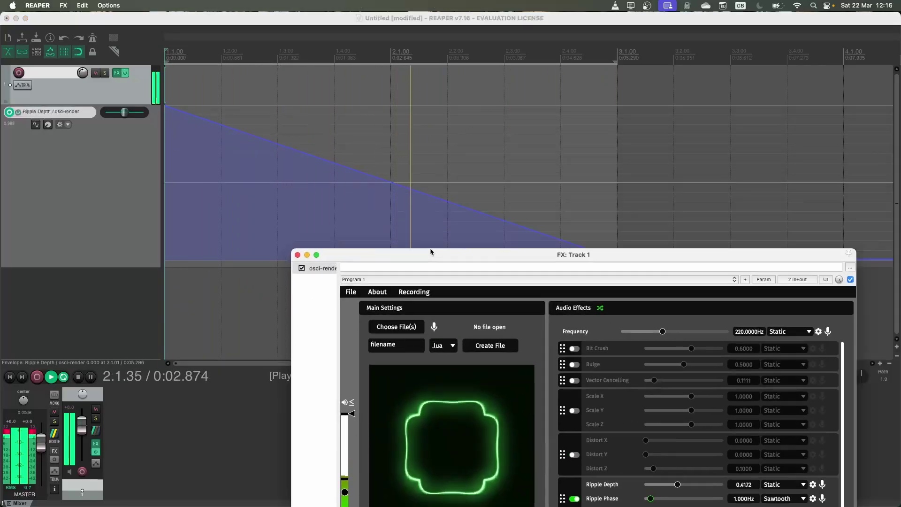
drag(431, 251, 205, 150)
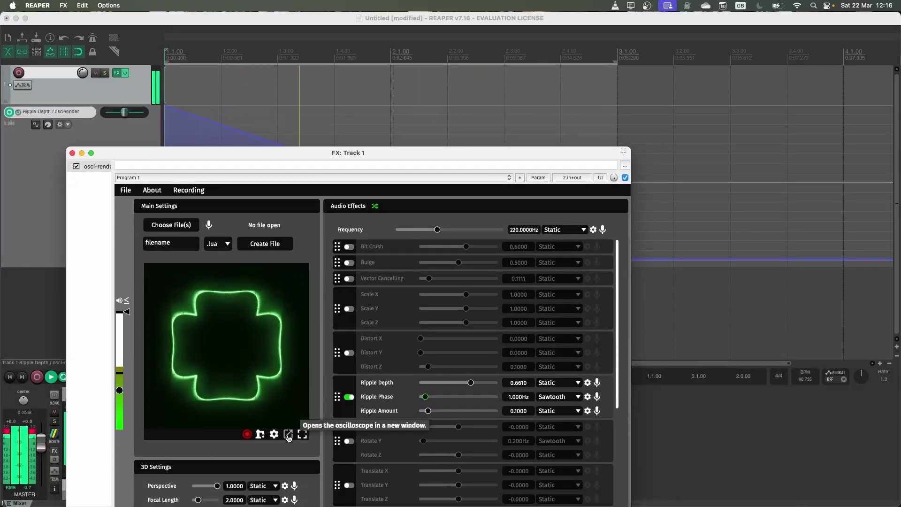
Pop the scope into a top-right Software Oscilloscope window beside a narrowed REAPER window
click(288, 436)
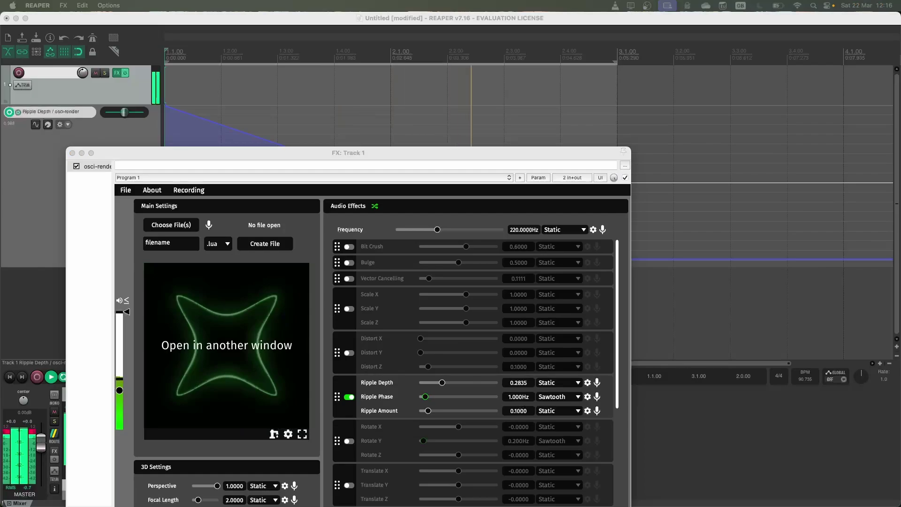
drag(763, 171, 816, 85)
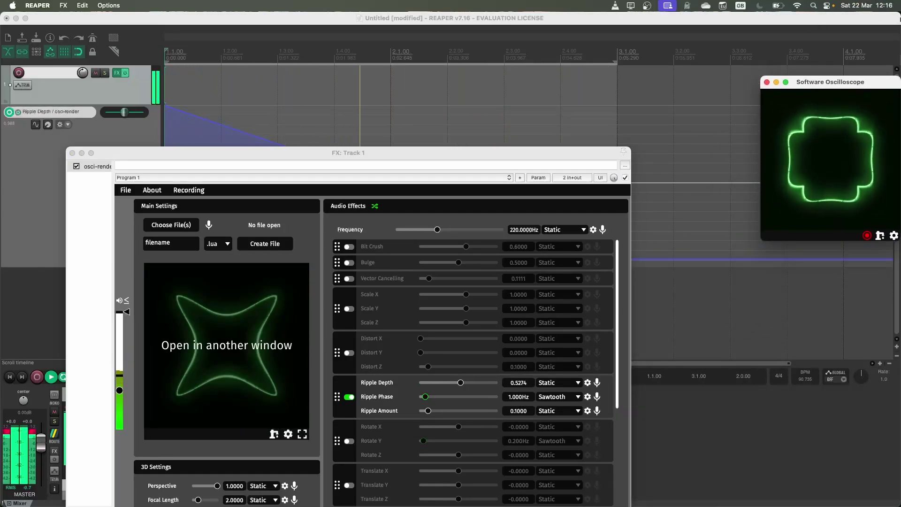
drag(898, 18, 759, 19)
drag(822, 85, 819, 25)
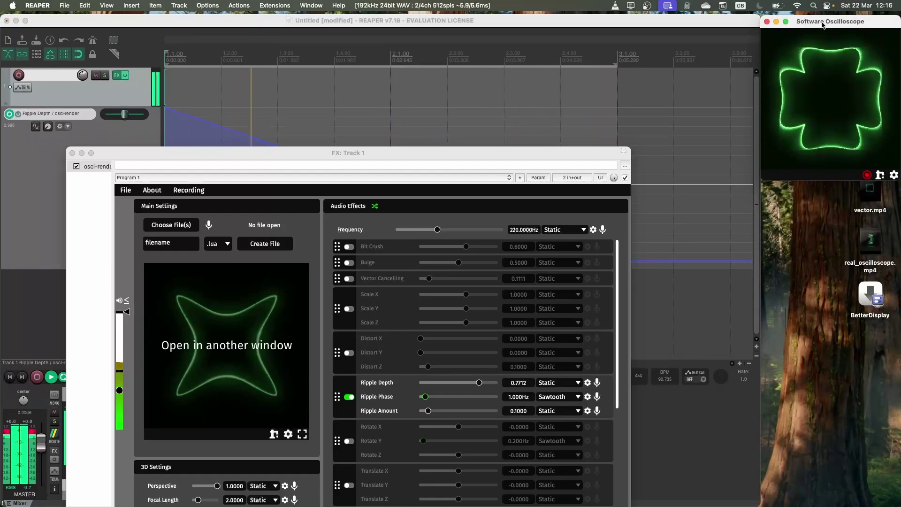
click(82, 154)
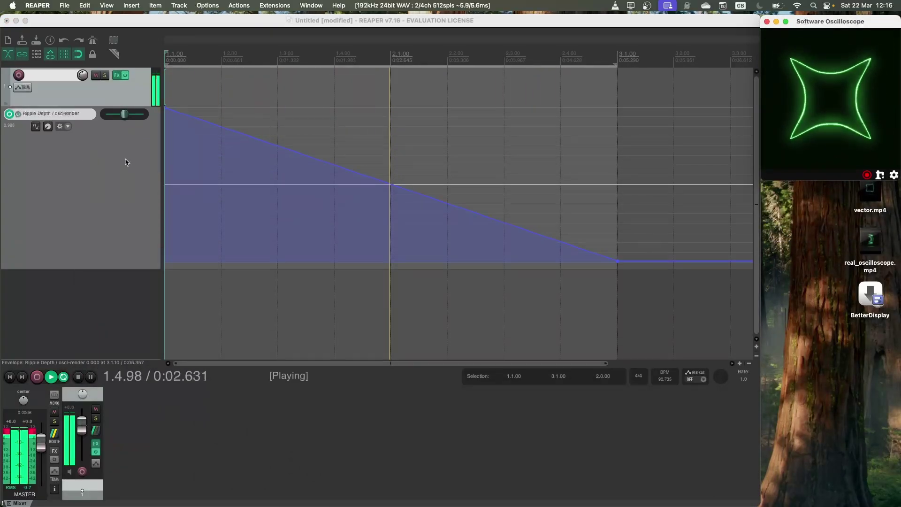
Bend the Ripple Depth ramp into a curve that falls fast, then eases to zero
click(454, 207)
drag(454, 207, 448, 325)
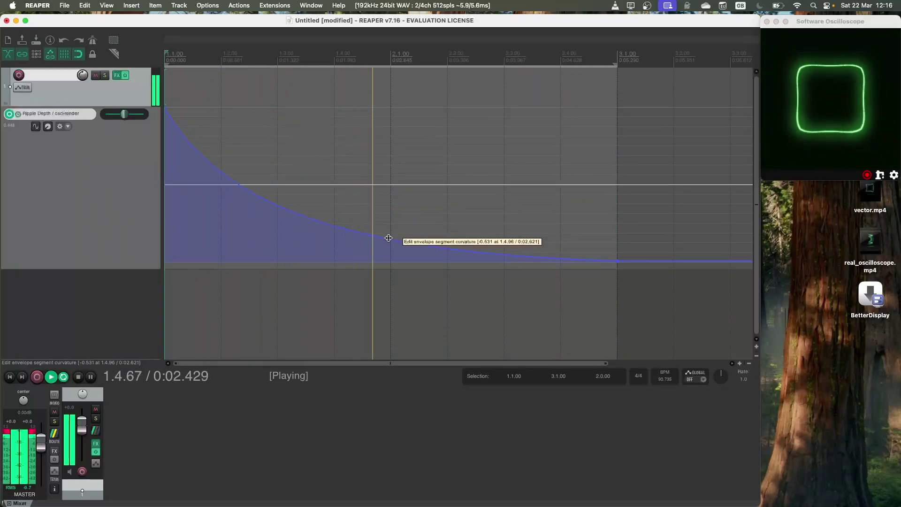
mouse_move(389, 237)
mouse_down()
mouse_move(433, 60)
mouse_move(402, 196)
mouse_move(403, 245)
mouse_up()
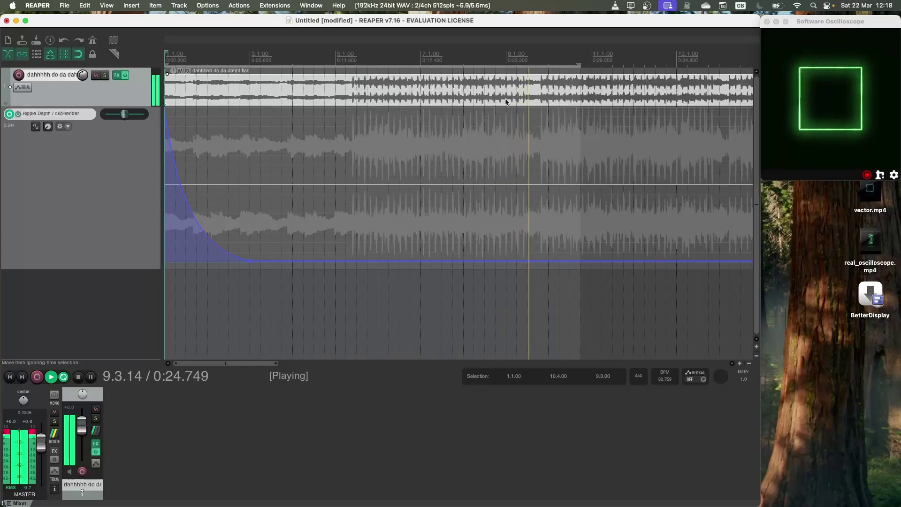
Set the edit position to bar 3 (3.1.00) on the ruler
click(244, 96)
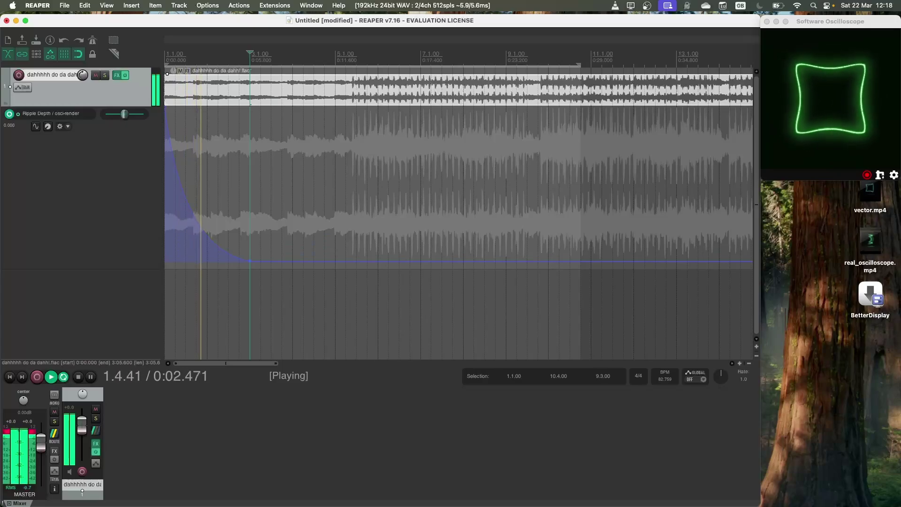
Switch Track 1's osci-render to draw input audio and enlarge the Software Oscilloscope window
click(117, 76)
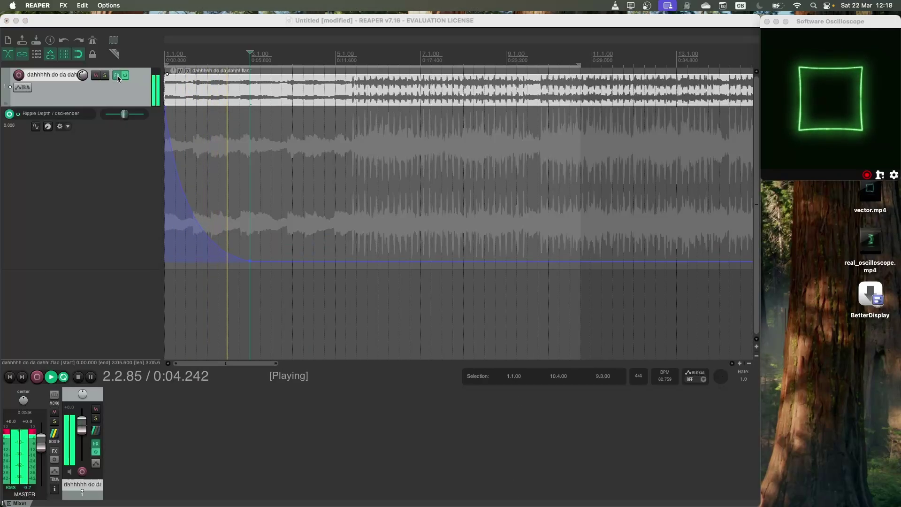
drag(248, 121, 475, 97)
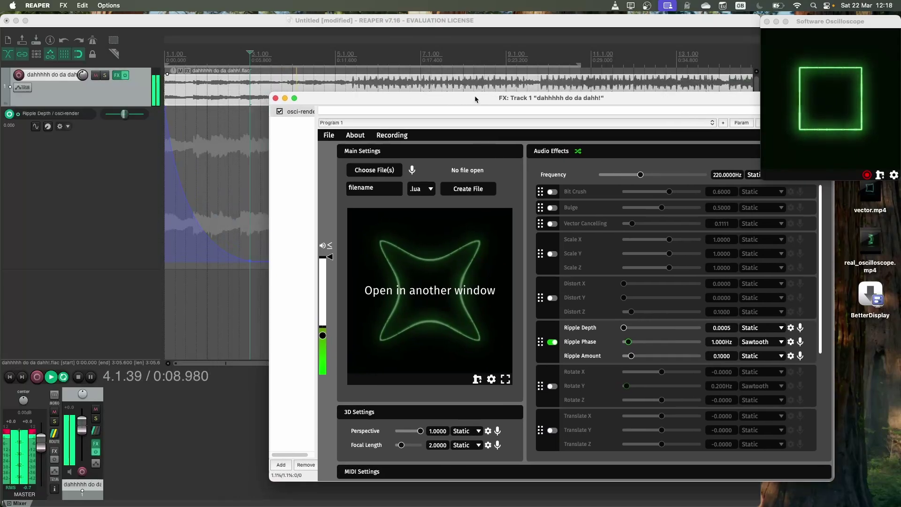
click(412, 174)
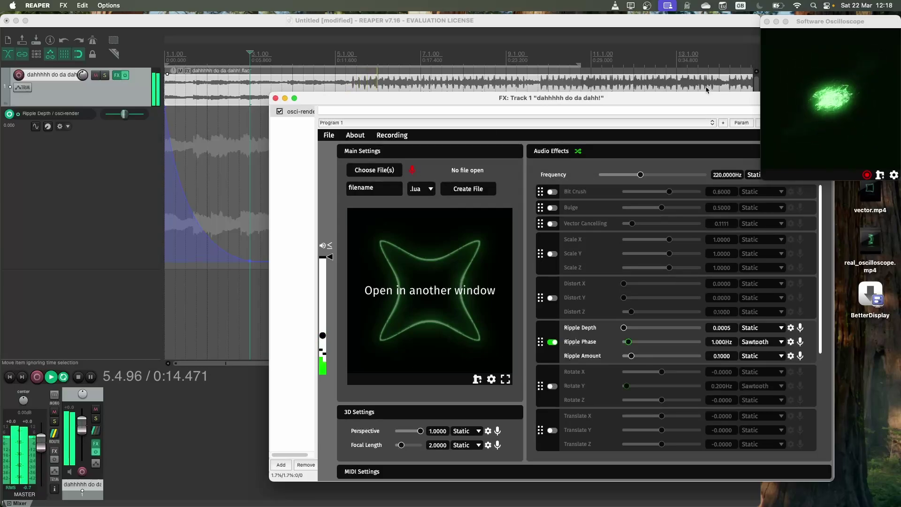
drag(735, 98, 722, 288)
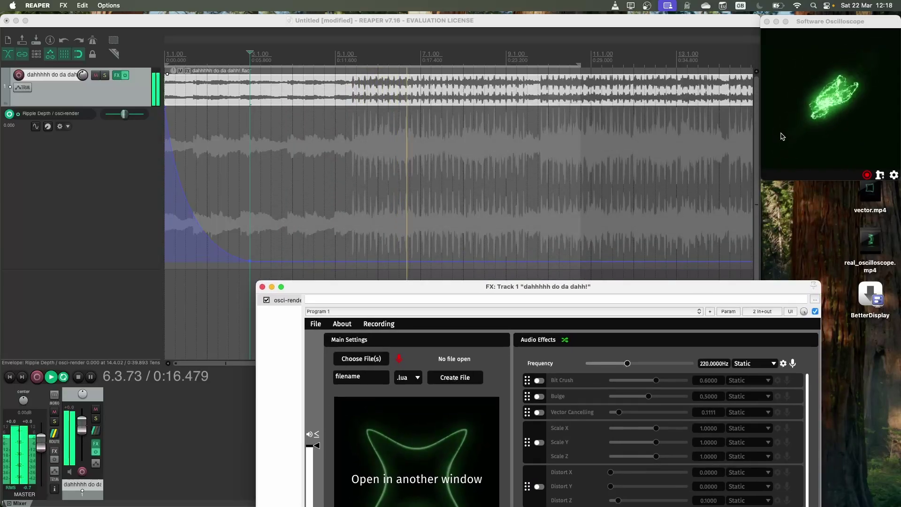
drag(764, 178, 437, 381)
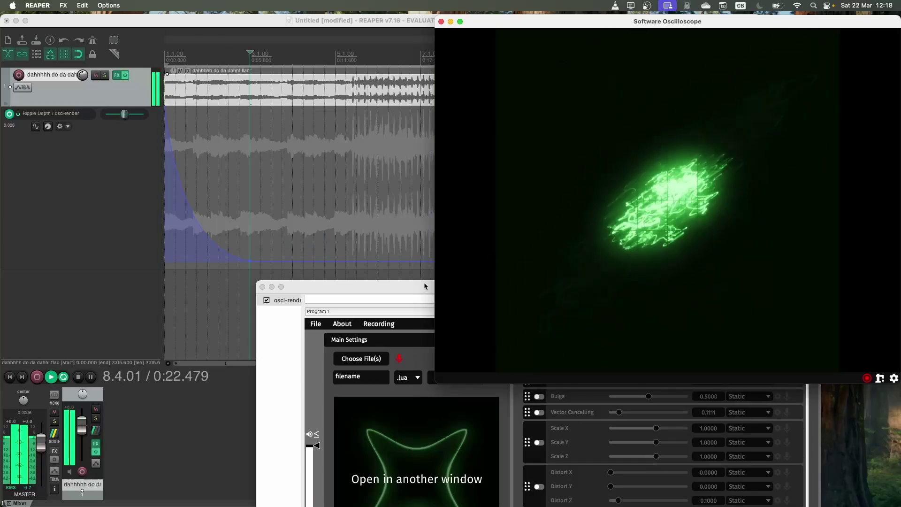
Return the edit position to the project start and turn on the Bit Crush effect
click(165, 54)
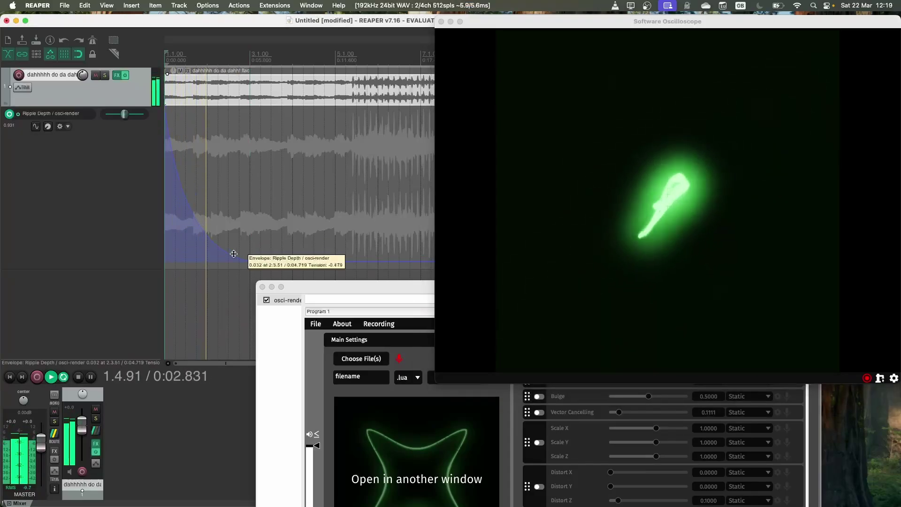
drag(367, 292, 85, 229)
click(256, 317)
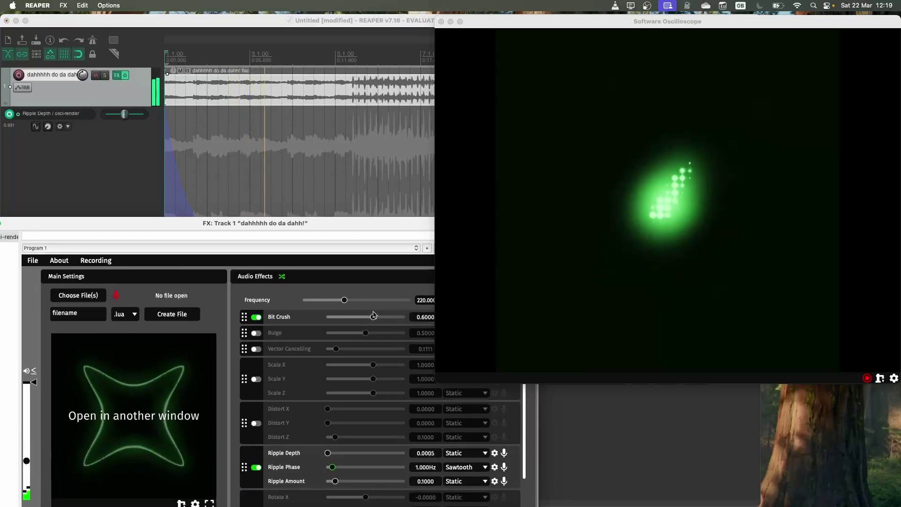
Raise the Bit Crush amount and move the osci-render window up and to the left
drag(383, 226, 300, 284)
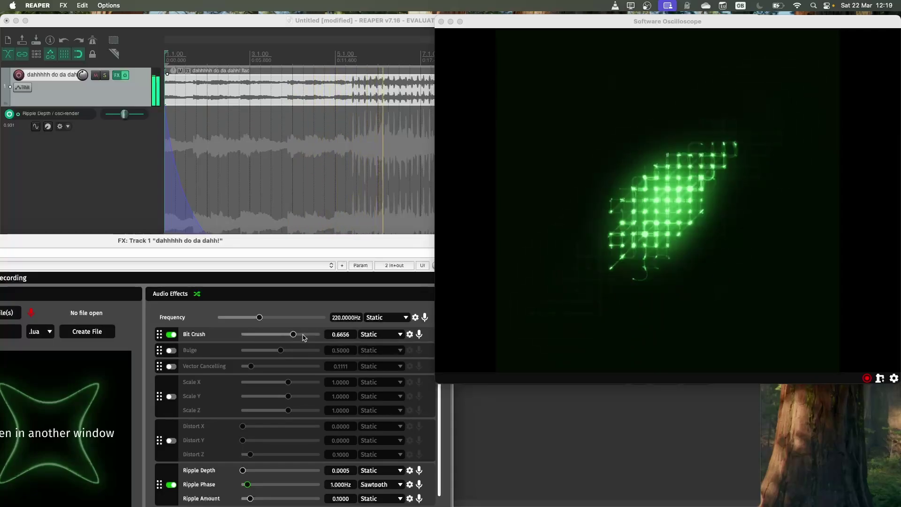
drag(303, 335, 313, 335)
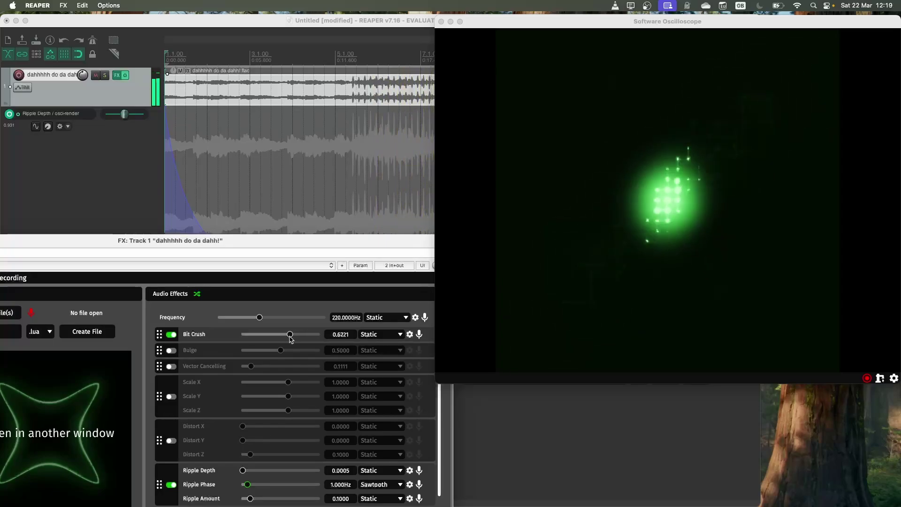
drag(304, 240, 519, 232)
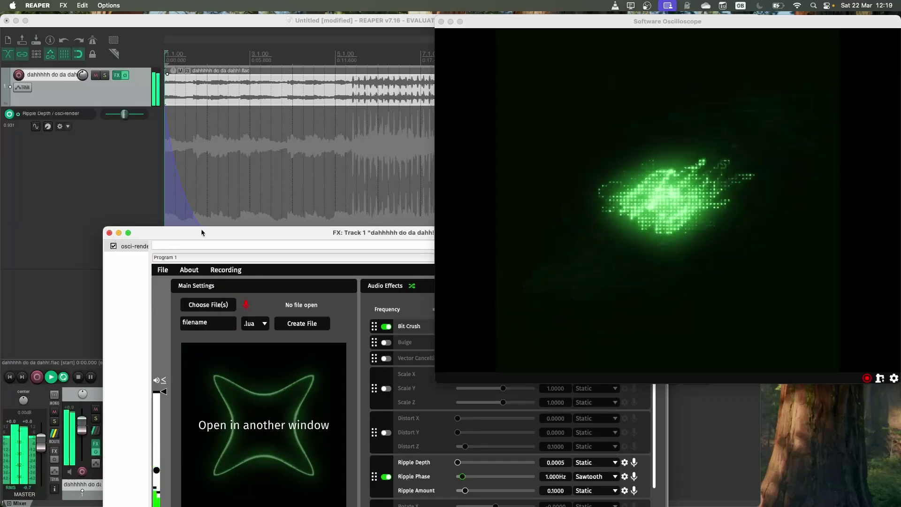
drag(200, 234, 132, 185)
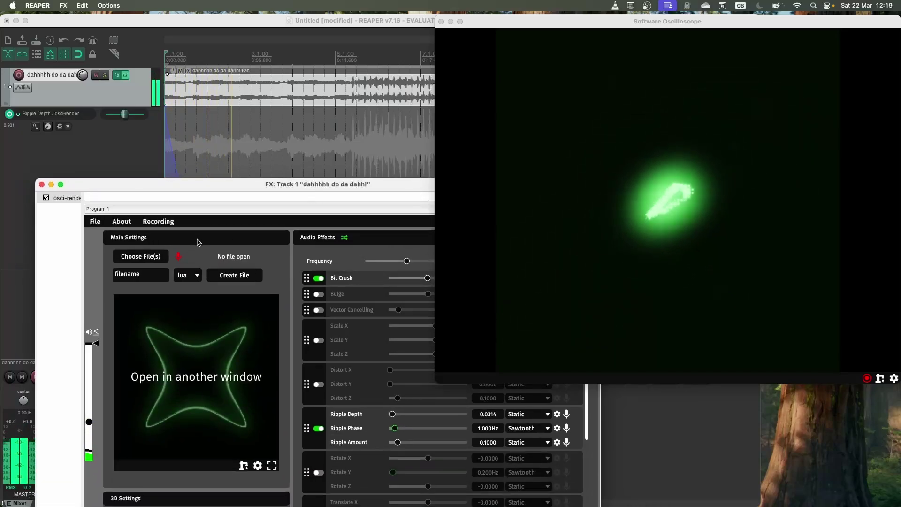
Turn off input audio so osci-render draws its generated square again
click(179, 258)
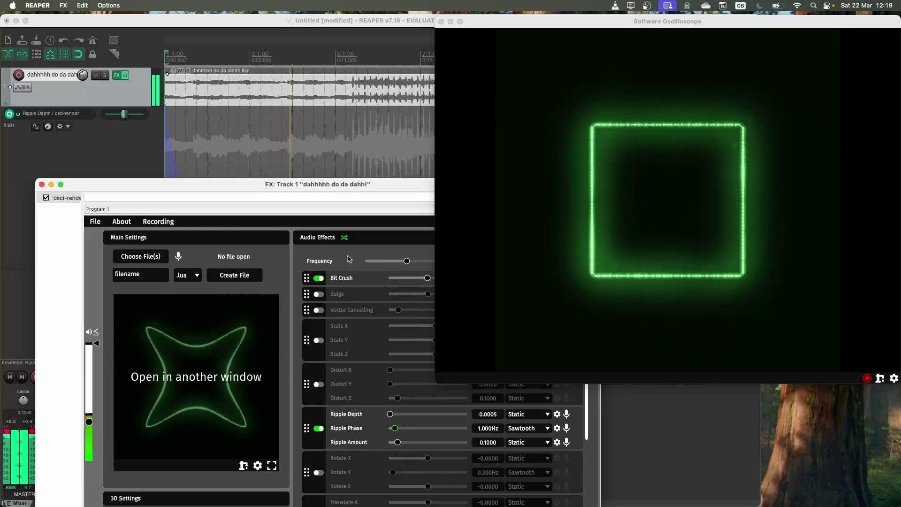
drag(283, 188, 196, 70)
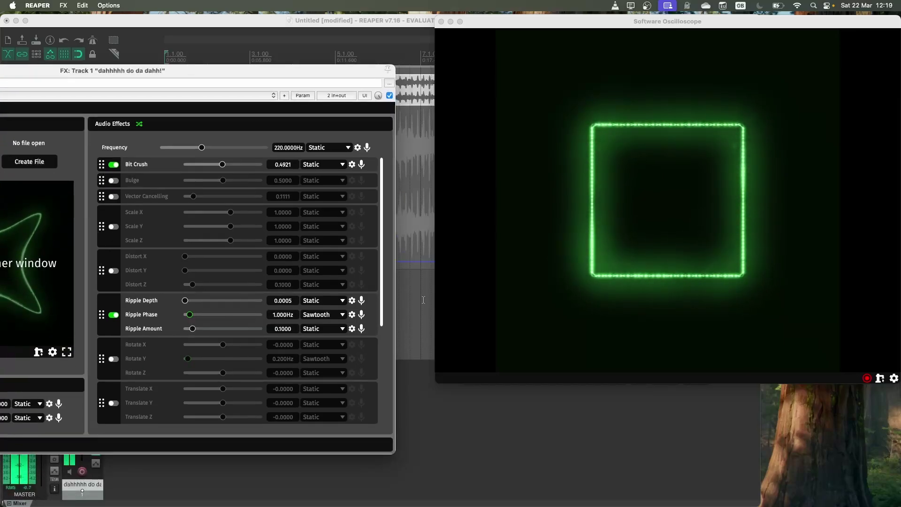
drag(342, 73, 342, 164)
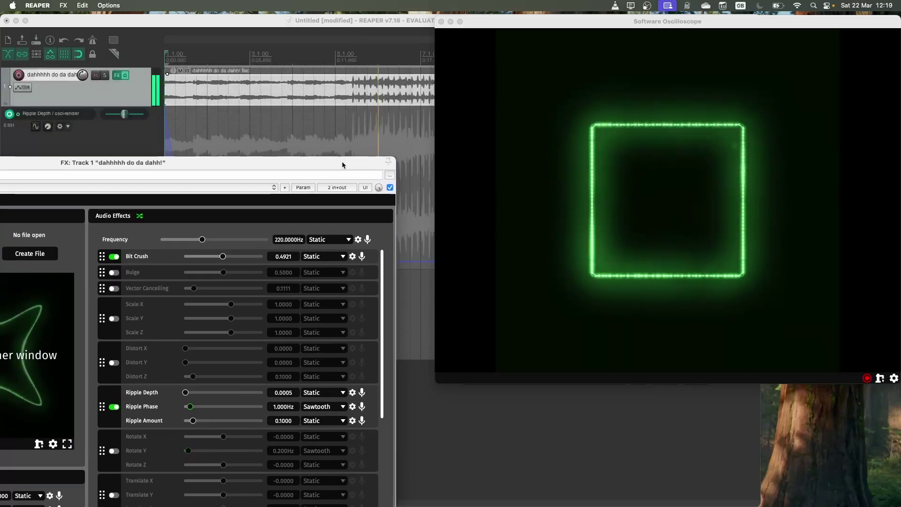
Set the play position just before bar 5 and reposition the effect window
click(353, 54)
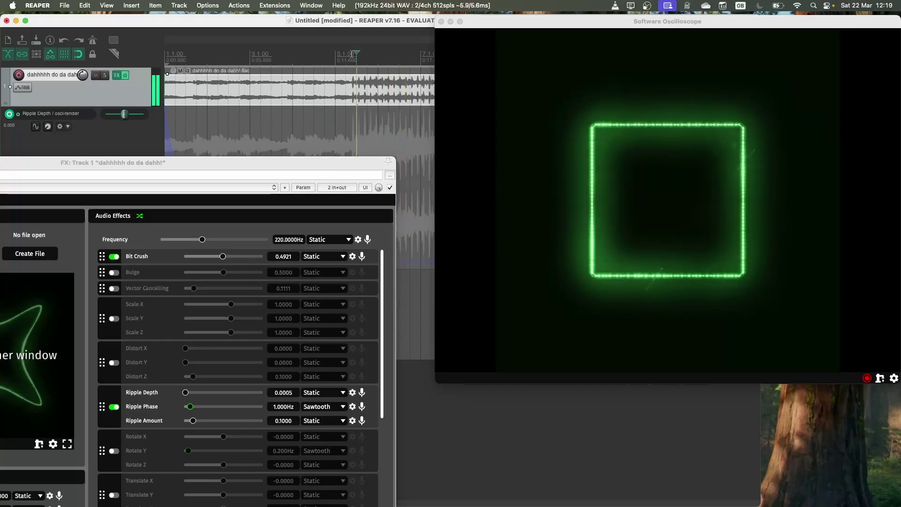
click(348, 52)
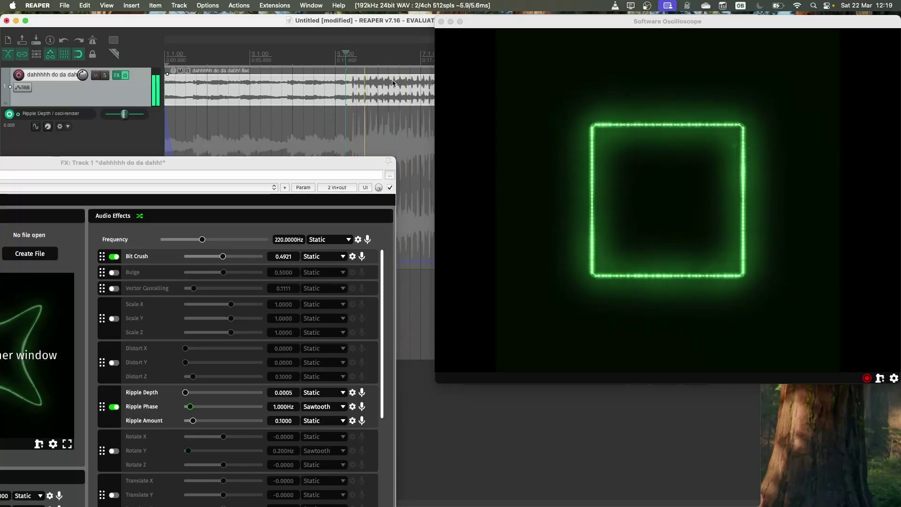
scroll(347, 58, up, 1)
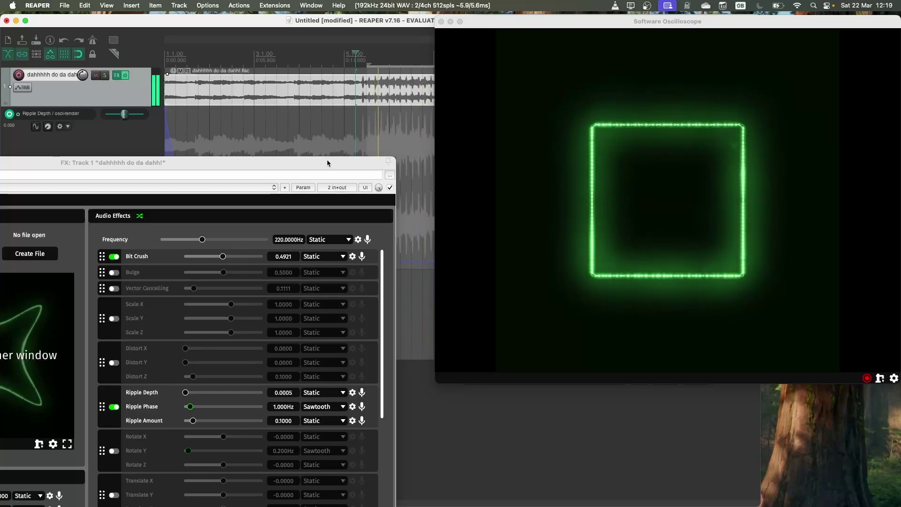
drag(327, 163, 377, 182)
scroll(378, 56, down, 2)
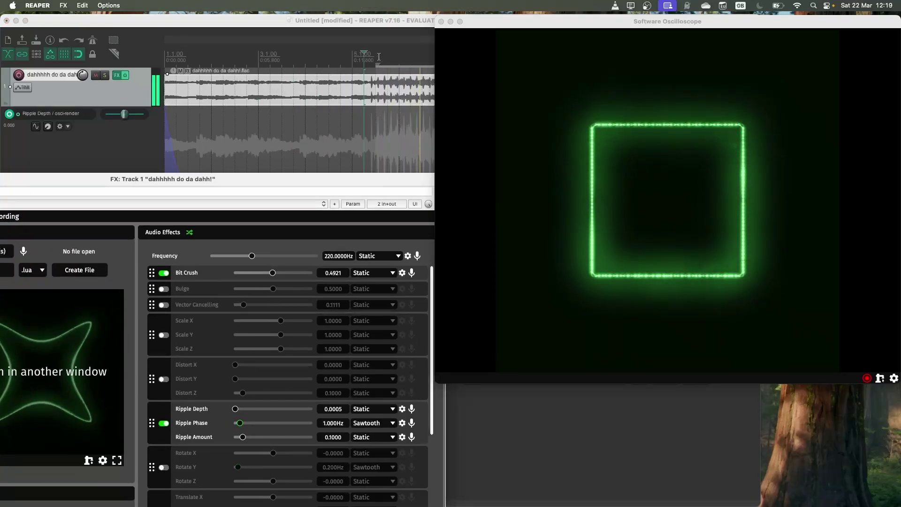
drag(350, 186, 323, 117)
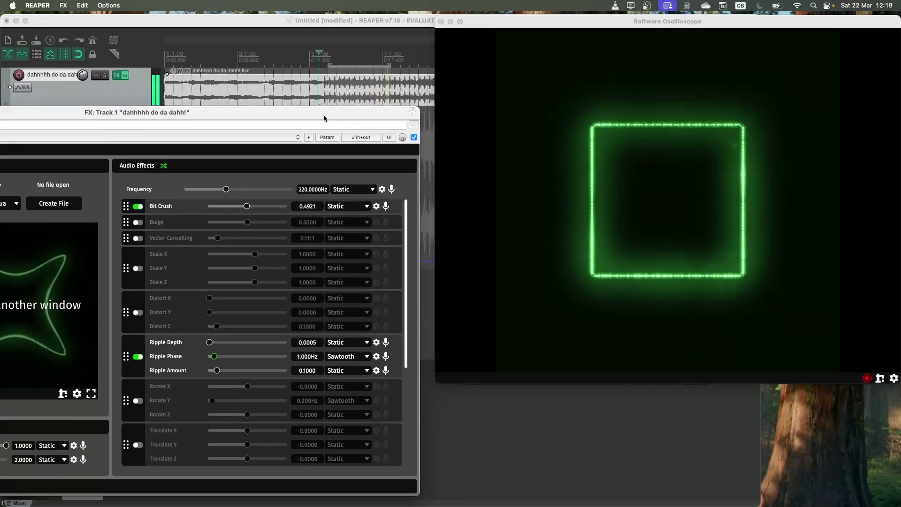
Disable Ripple and Bit Crush, enable the Scale group, and link Scale Y to input audio
click(138, 355)
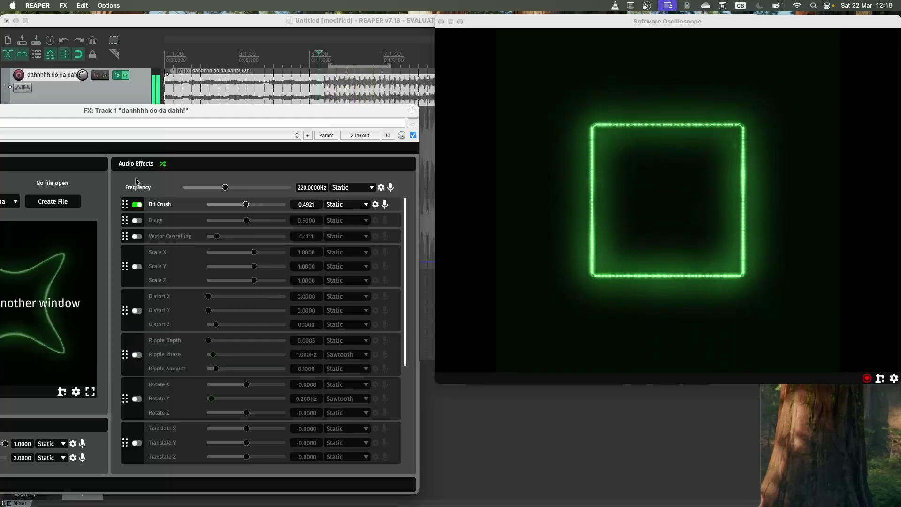
click(138, 206)
click(138, 268)
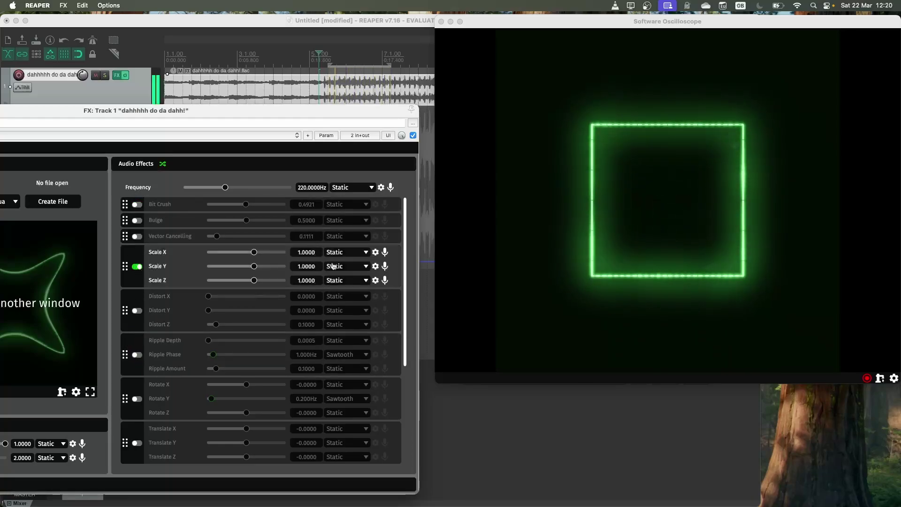
click(385, 266)
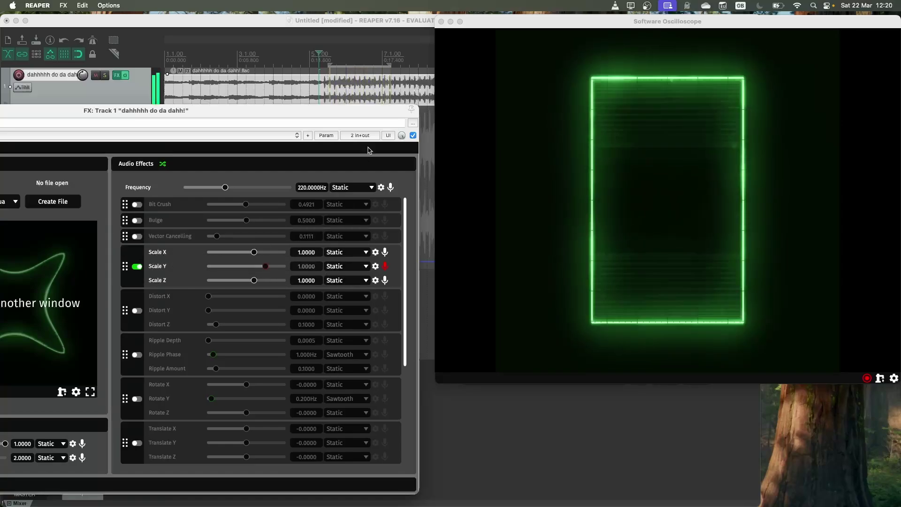
drag(352, 111, 363, 358)
Copy the song item onto a new track 2 and mute track 1
click(242, 88)
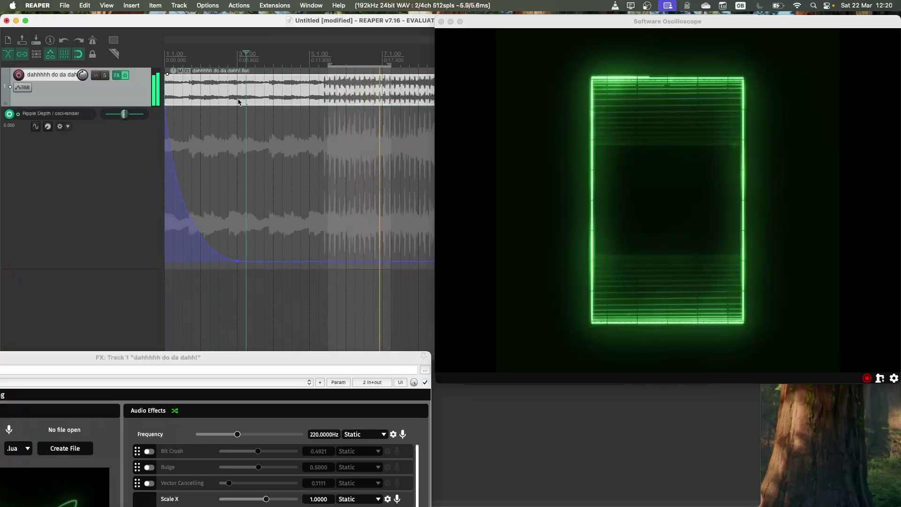
drag(239, 101, 168, 284)
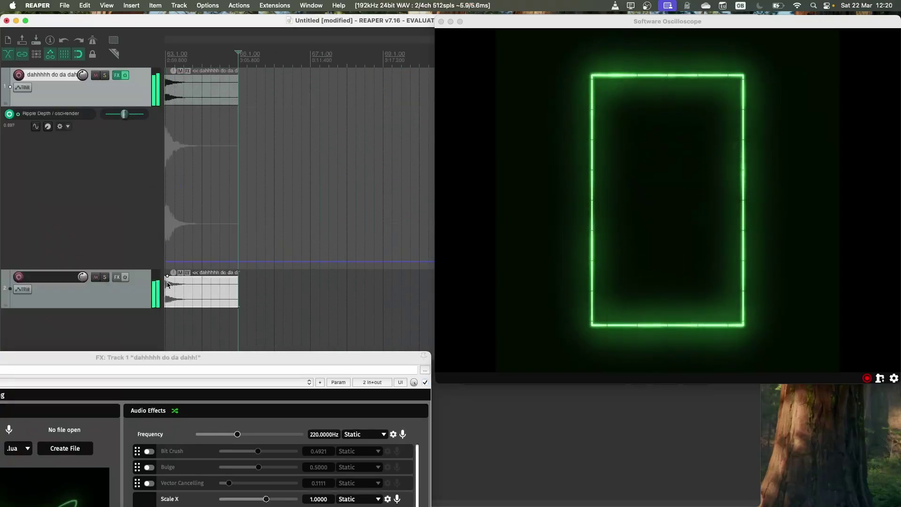
scroll(229, 291, left, 5)
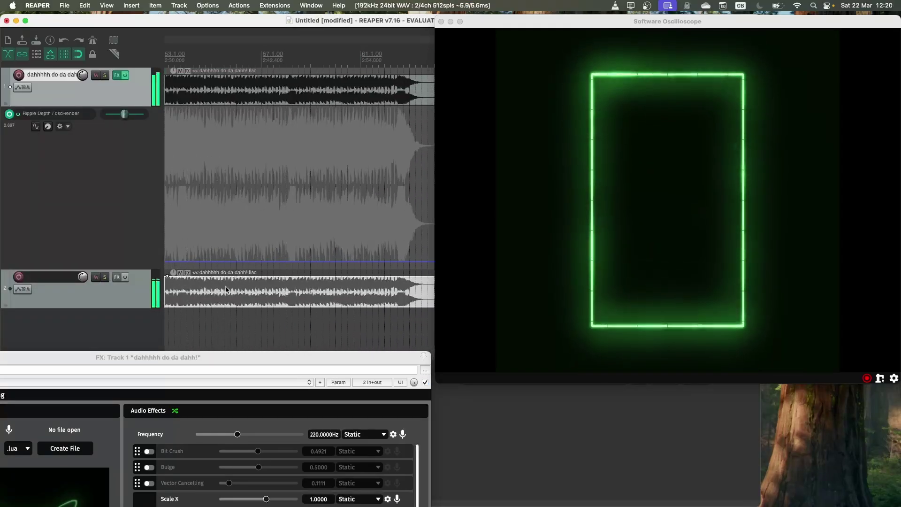
scroll(226, 290, down, 10)
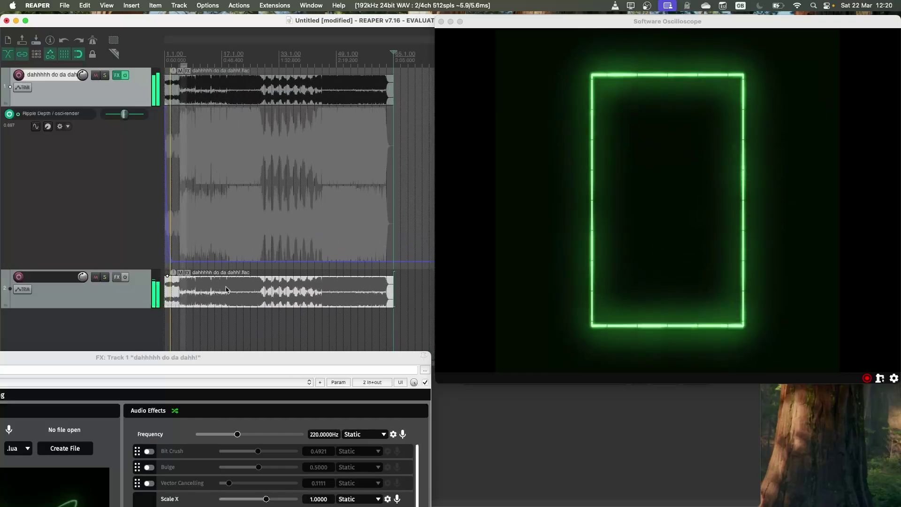
scroll(226, 290, up, 4)
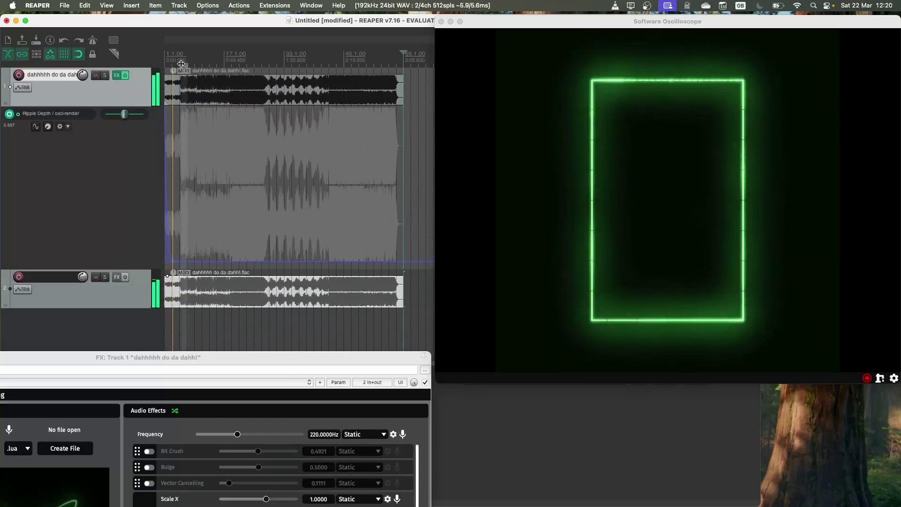
scroll(182, 57, up, 15)
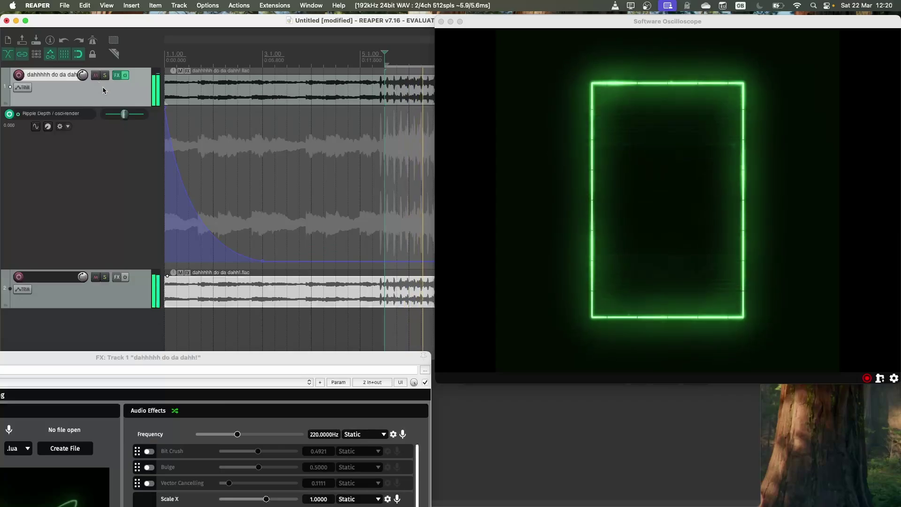
click(95, 76)
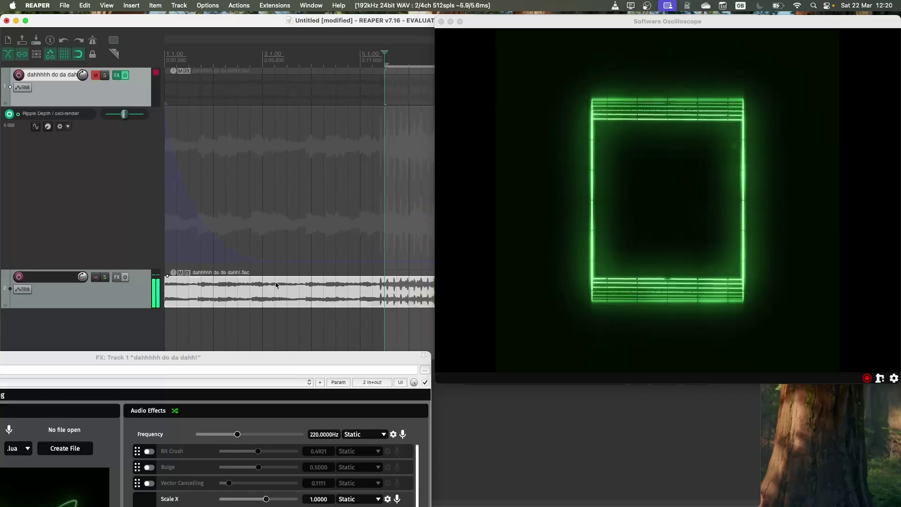
drag(296, 364, 291, 101)
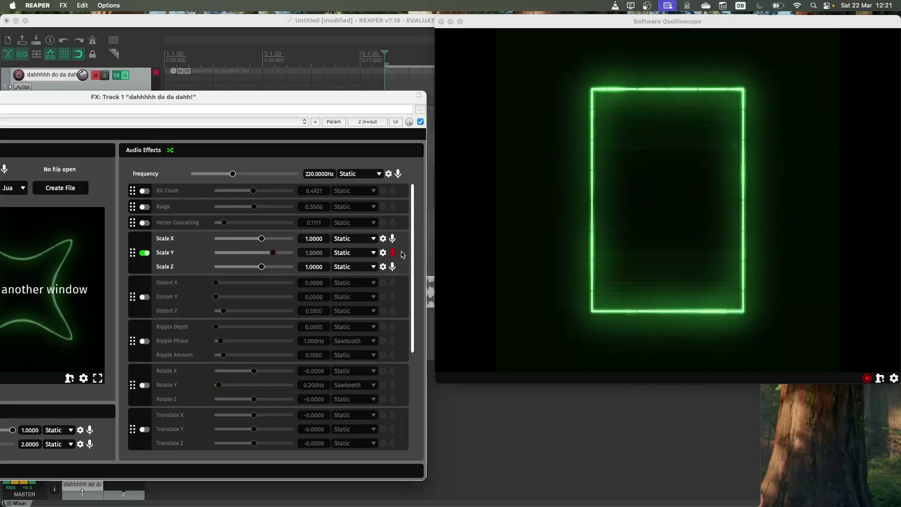
Switch off Scale, turn on audio-driven Bulge, and set the Bulge range maximum to 3.00
click(144, 253)
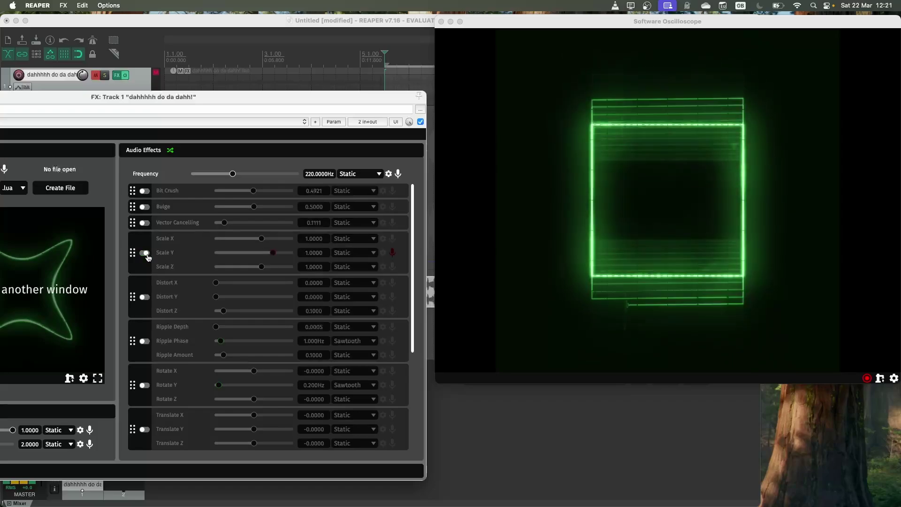
click(146, 207)
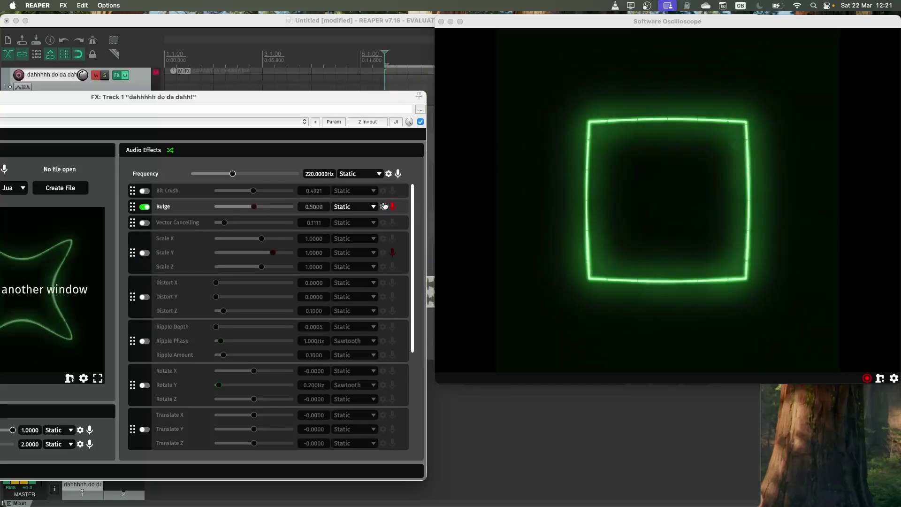
click(385, 205)
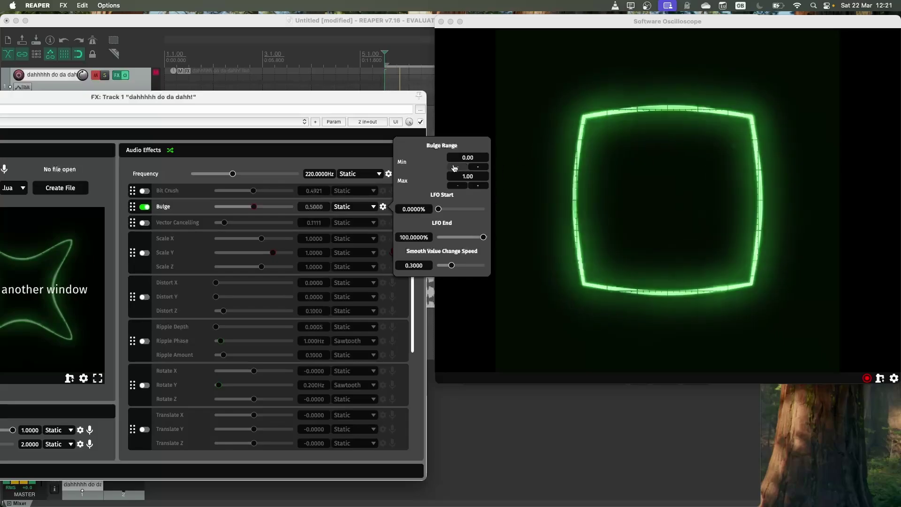
double_click(478, 177)
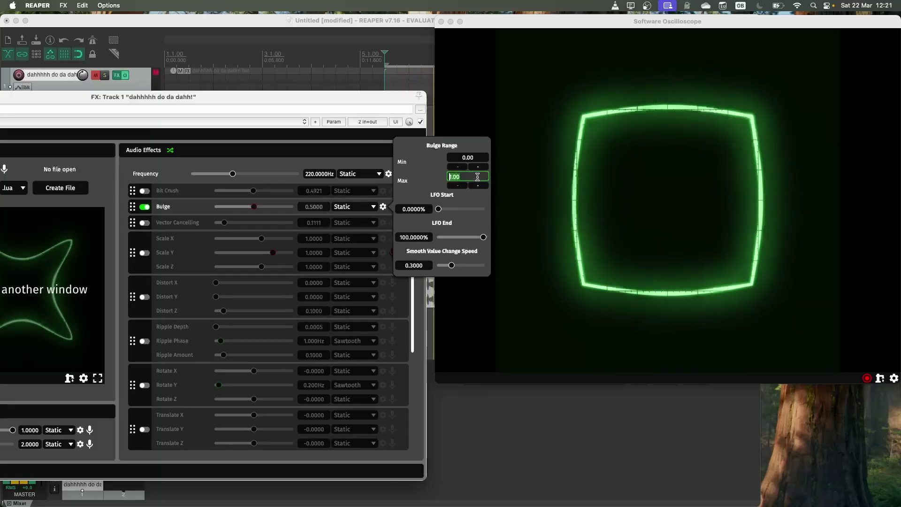
text(3)
key(Return)
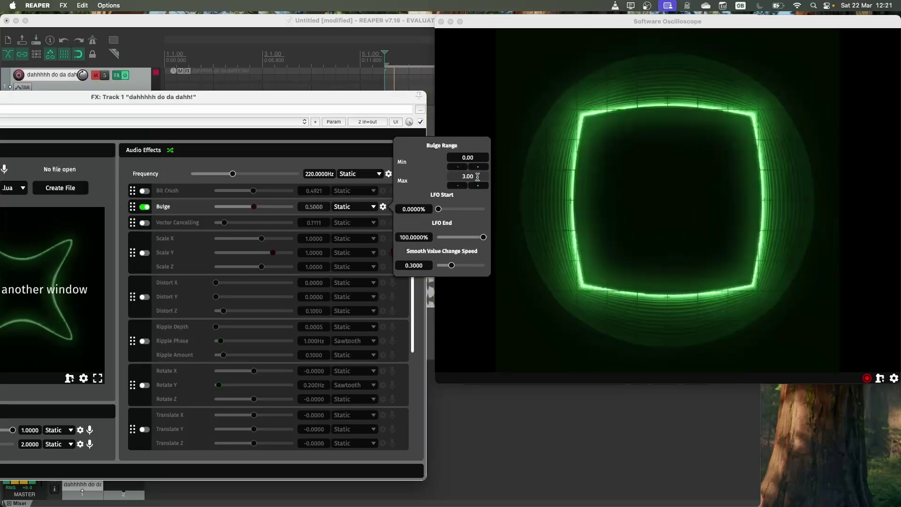
click(378, 167)
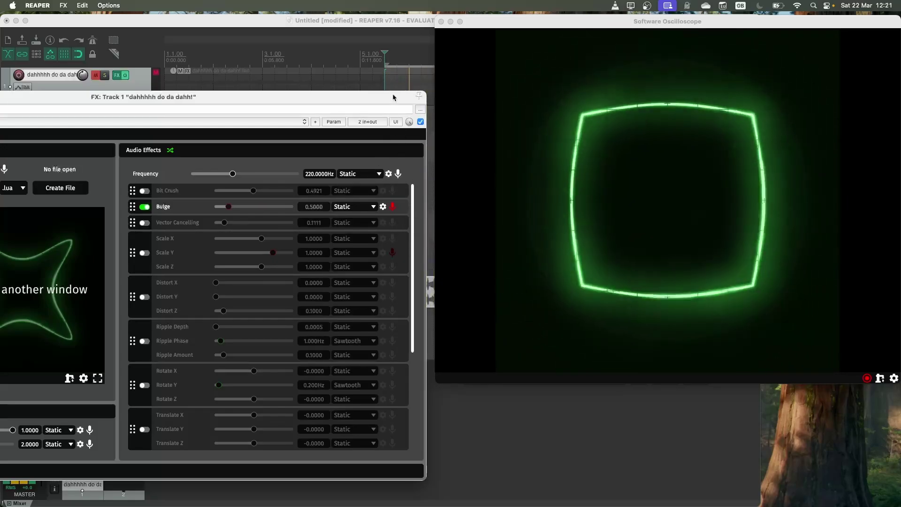
drag(393, 93, 391, 89)
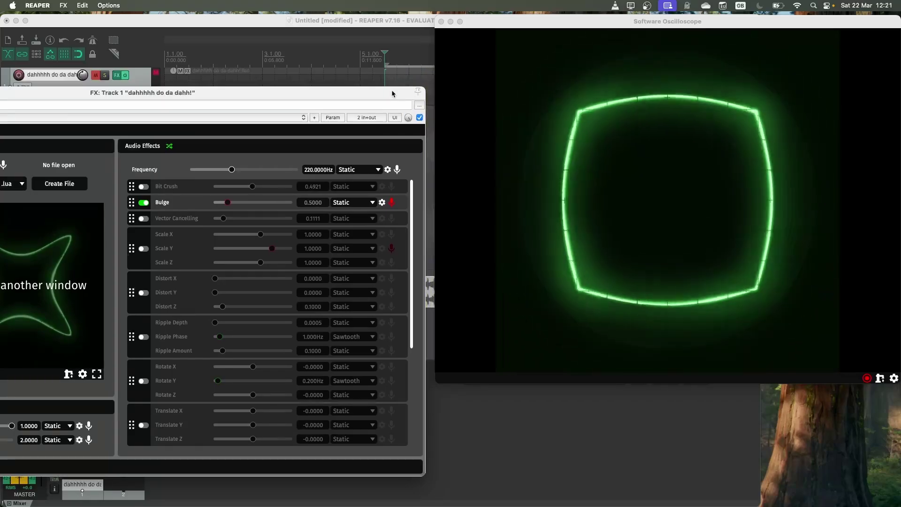